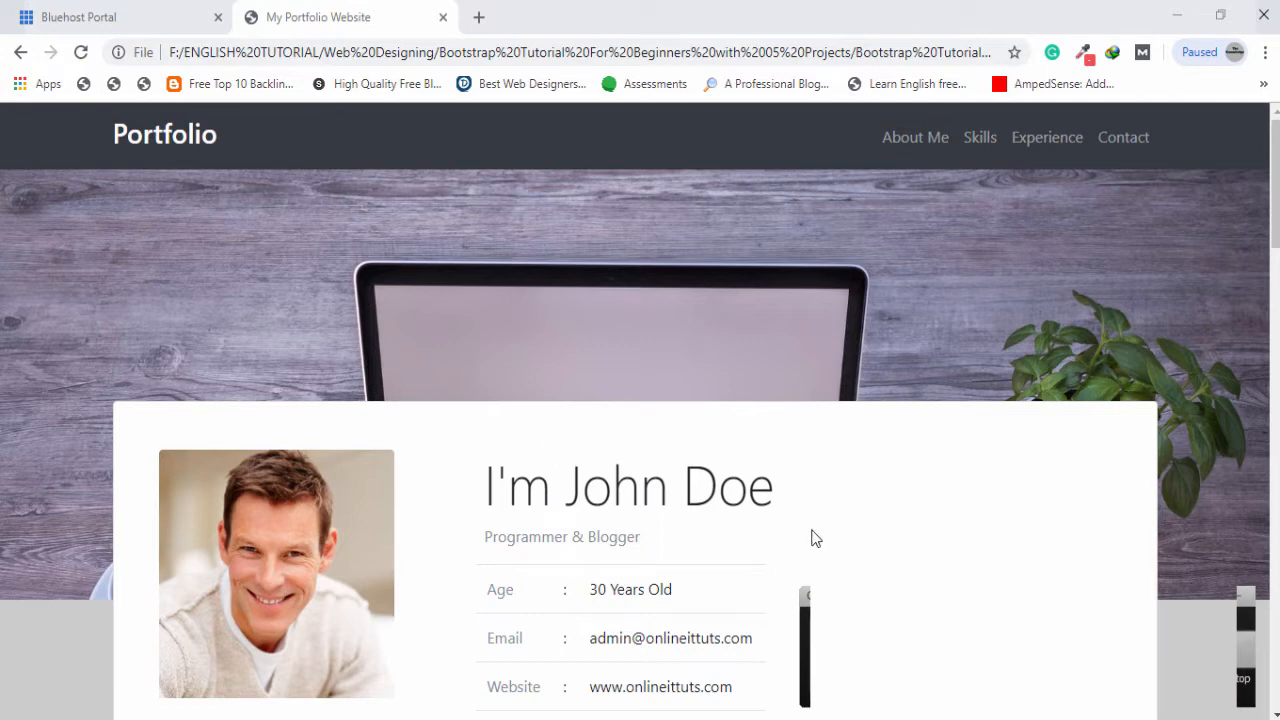
Review the three website publishing tasks listed in the Notepad document
{"action": "key", "text": "alt+Tab"}
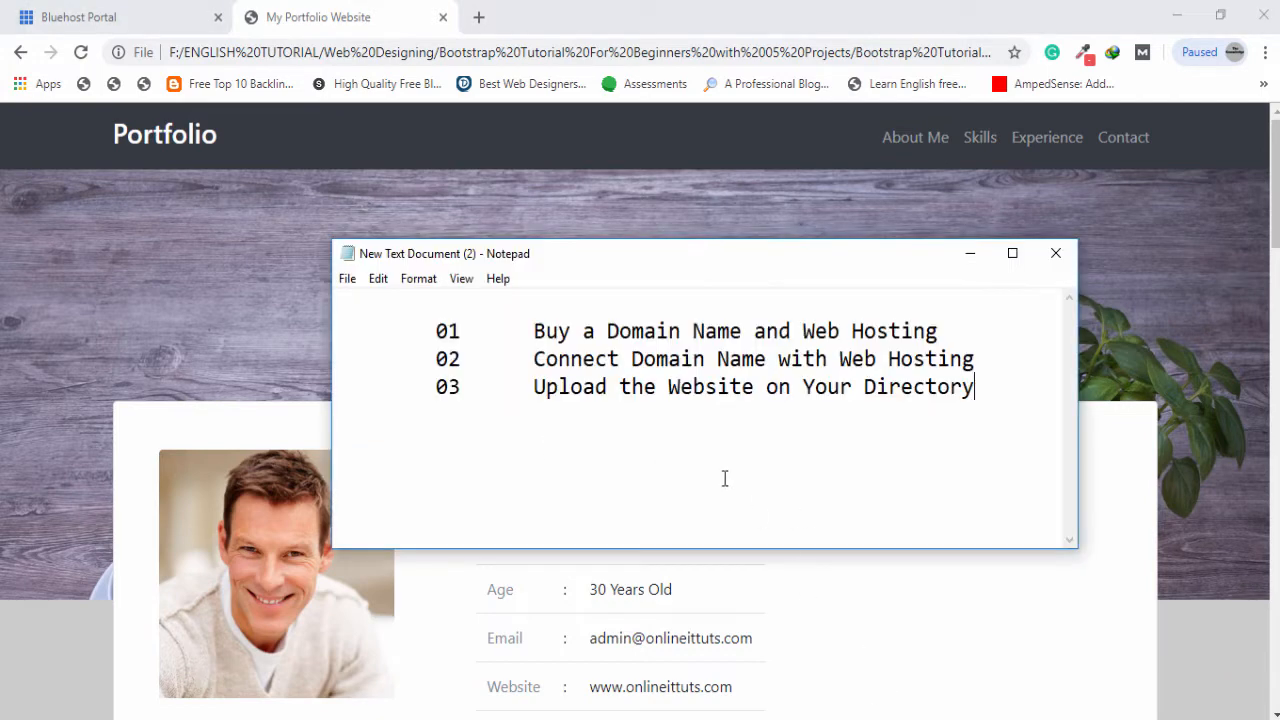
{"action": "left_click_drag", "start_coordinate": [534, 331], "coordinate": [970, 398]}
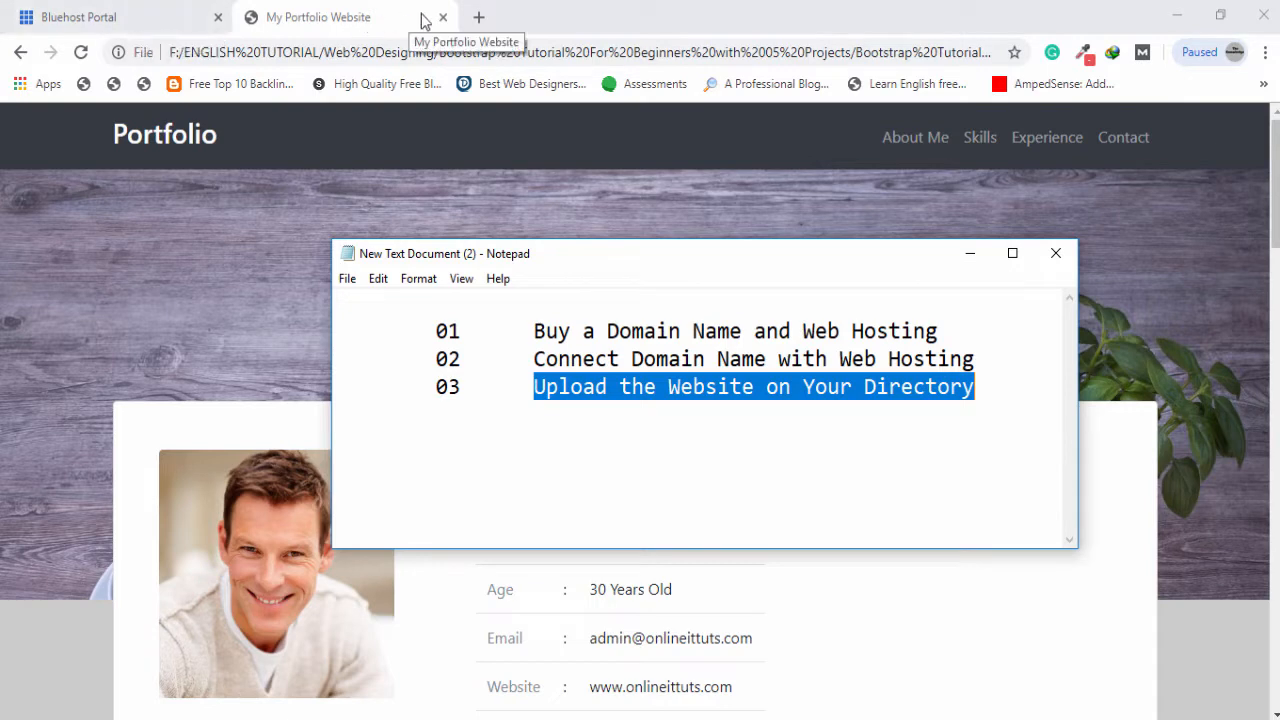
{"action": "key", "text": "alt+Tab"}
Open cPanel's File Manager from the Bluehost portal and browse from the home directory into public_html
{"action": "left_click", "coordinate": [163, 21]}
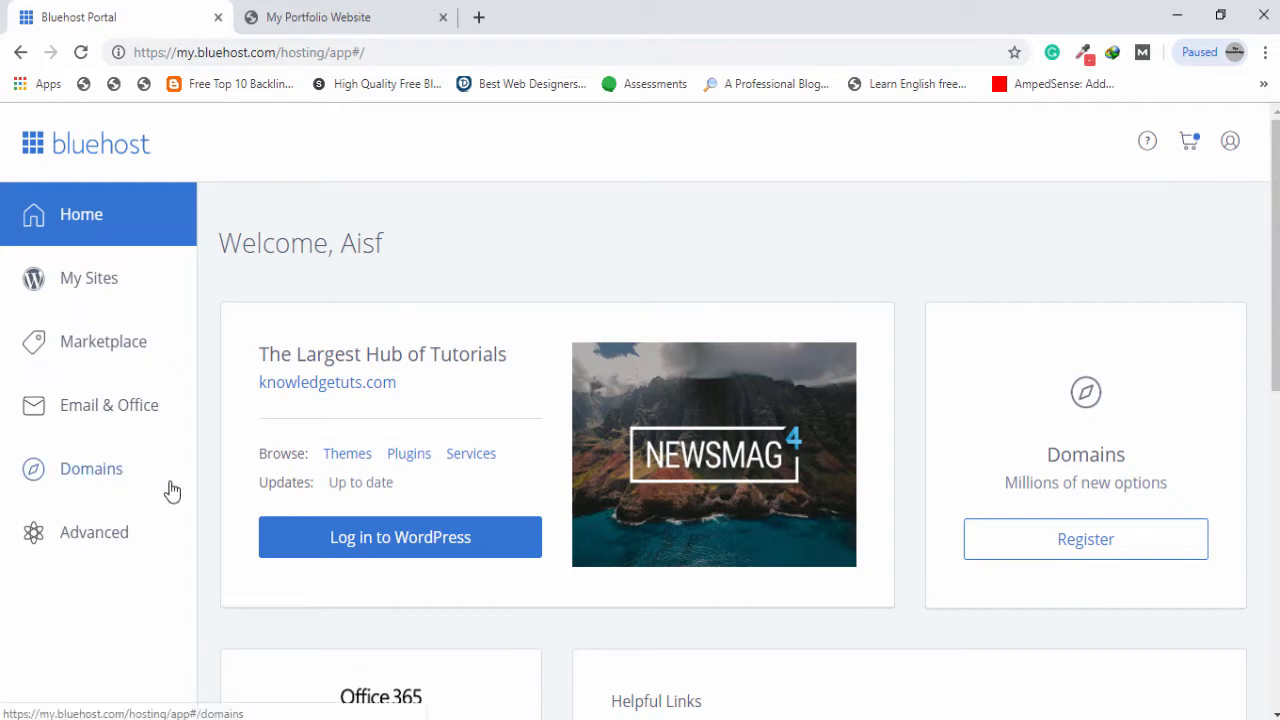
{"action": "left_click", "coordinate": [97, 543]}
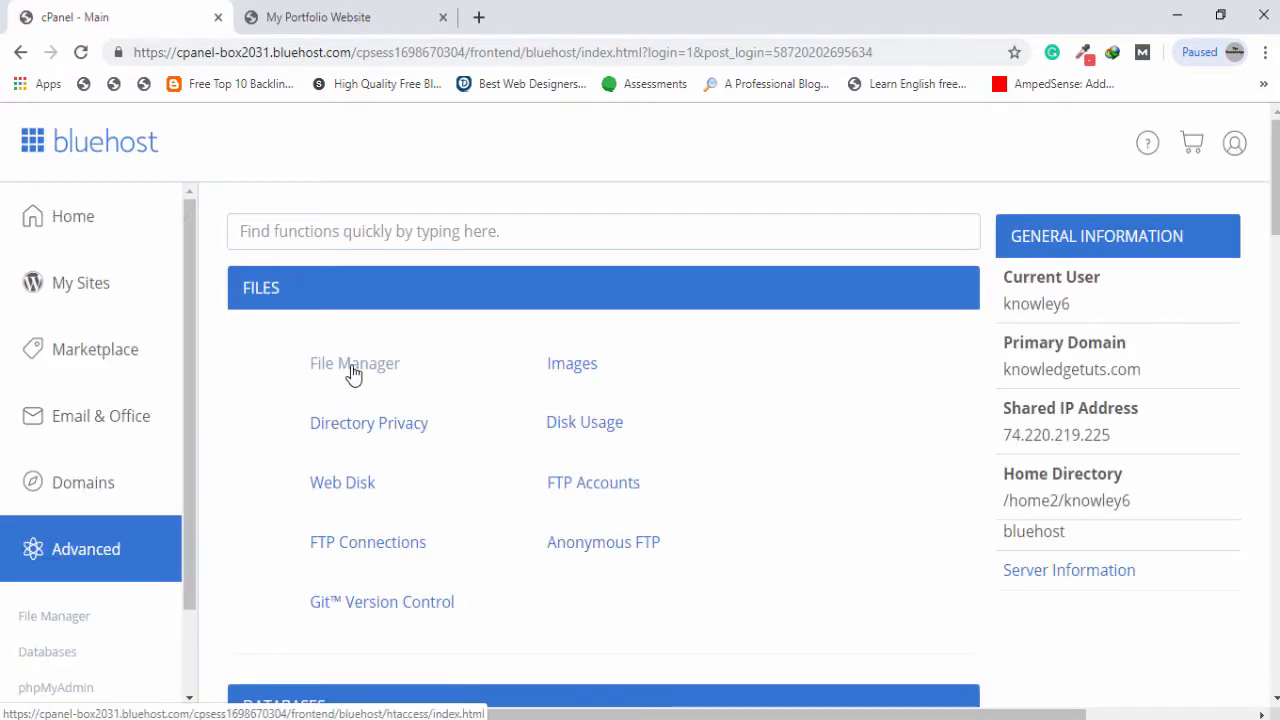
{"action": "left_click", "coordinate": [352, 366]}
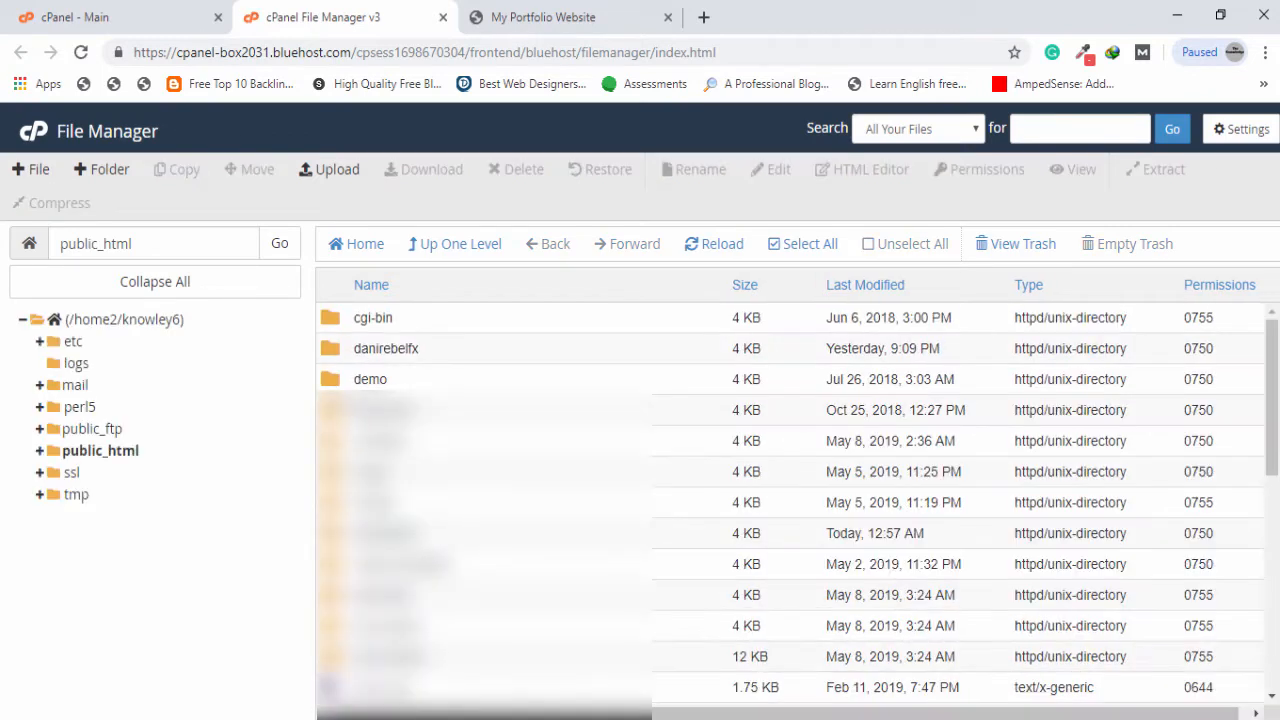
{"action": "left_click", "coordinate": [167, 330]}
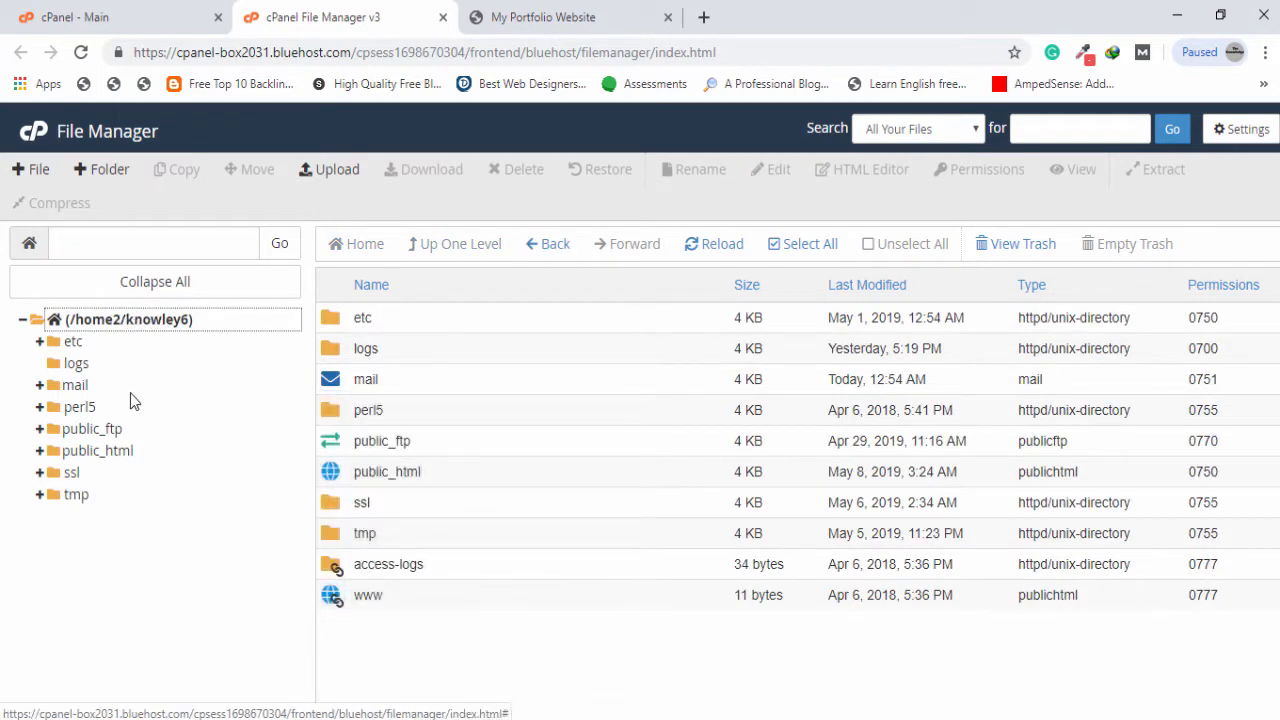
{"action": "left_click", "coordinate": [100, 452]}
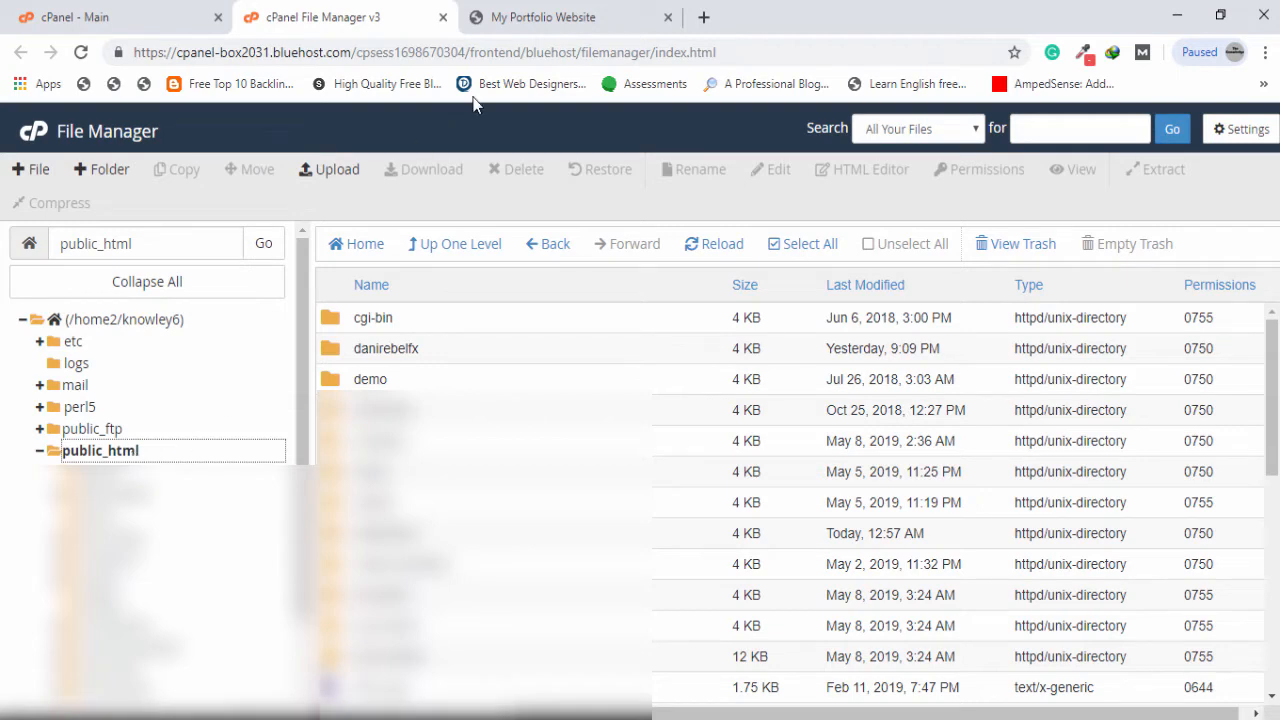
{"action": "left_click", "coordinate": [703, 17]}
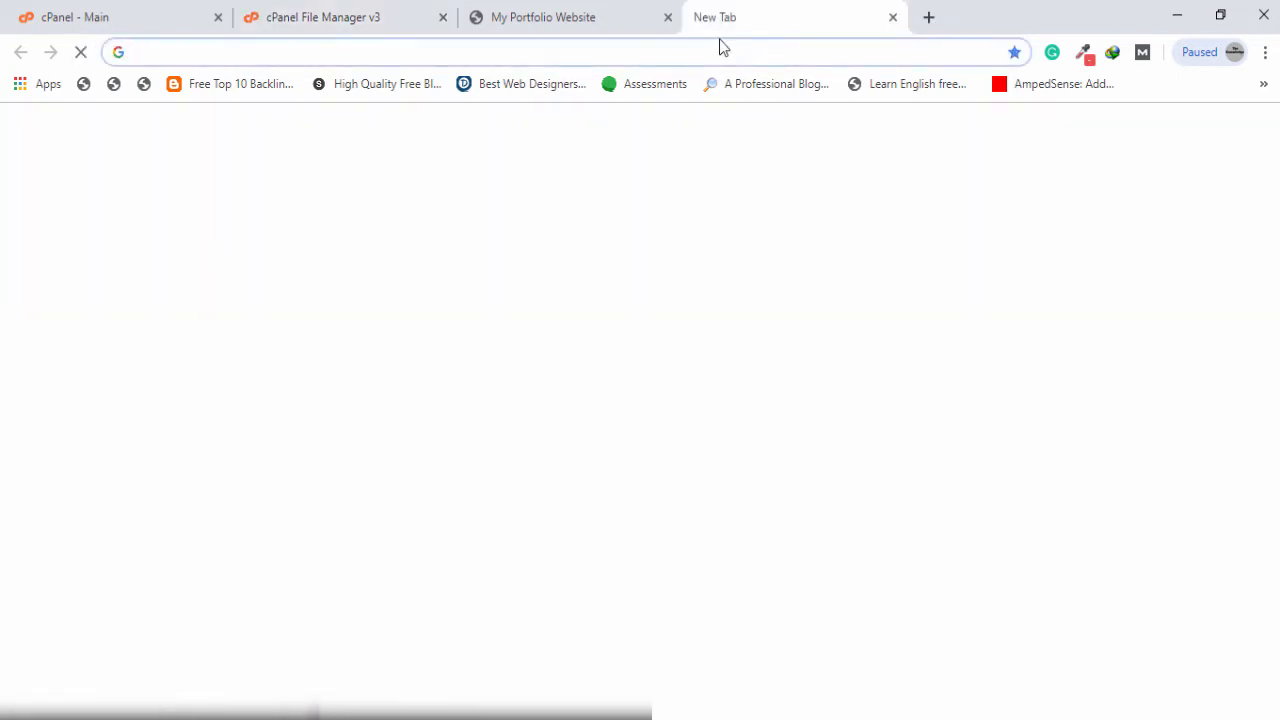
{"action": "type", "text": "know"}
{"action": "key", "text": "Return"}
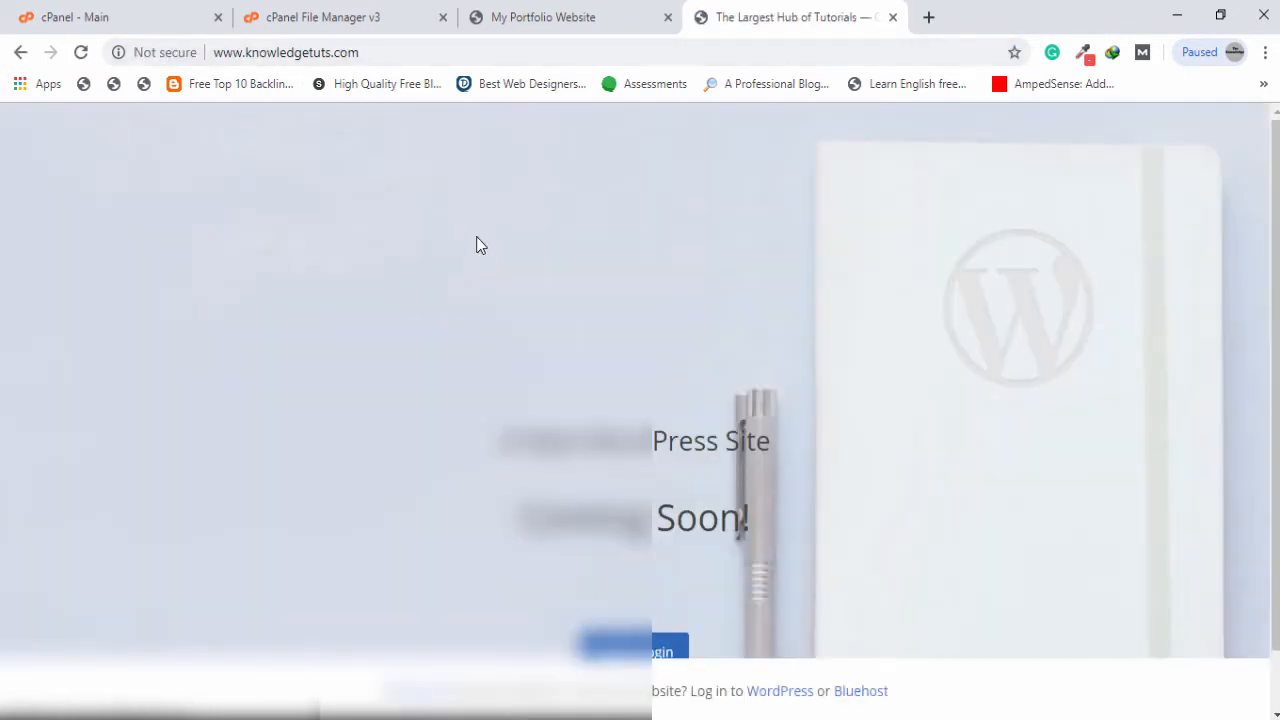
{"action": "left_click", "coordinate": [330, 18]}
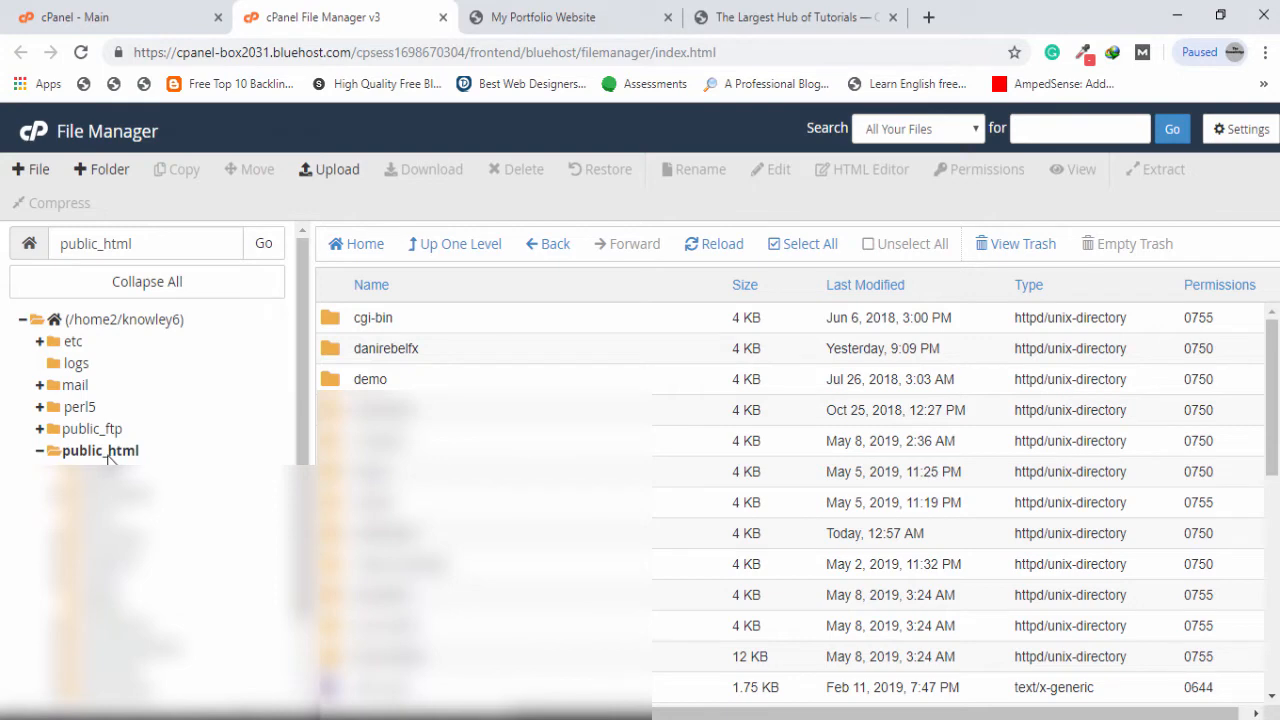
Change the site address to demo.knowledgetuts.com and load the subdomain page
{"action": "left_click", "coordinate": [762, 24]}
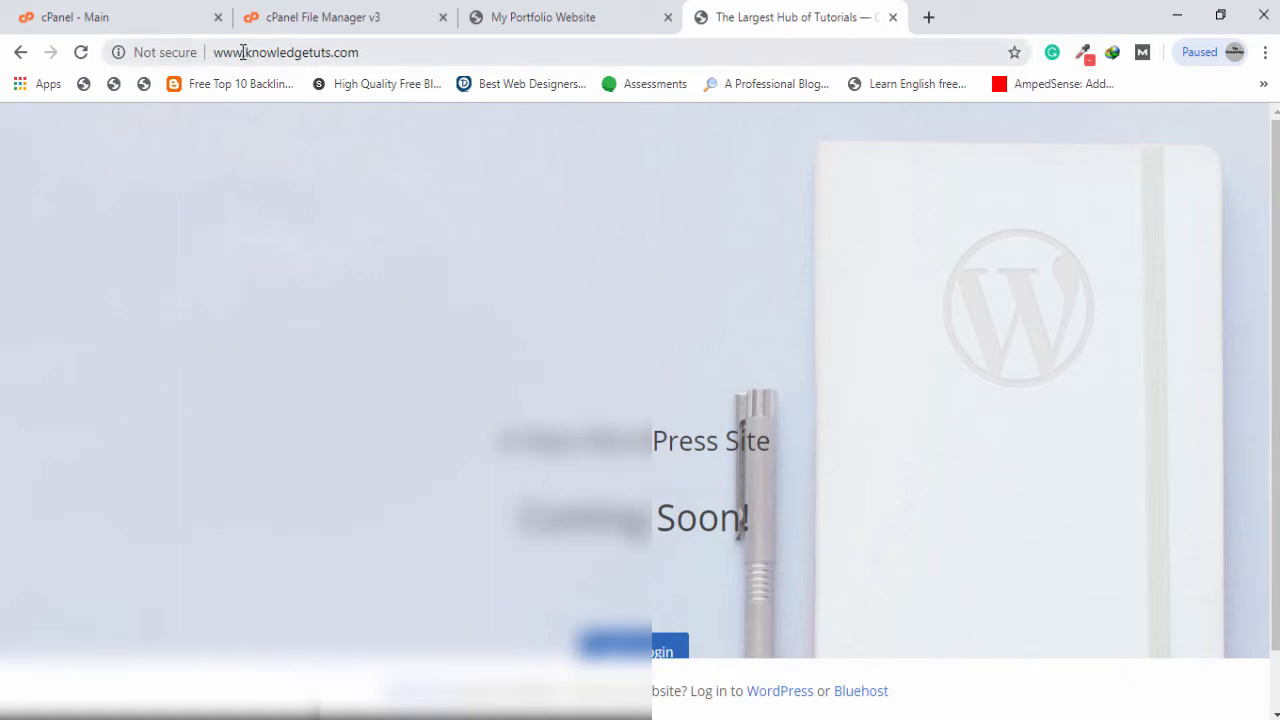
{"action": "left_click_drag", "start_coordinate": [240, 52], "coordinate": [183, 52]}
{"action": "type", "text": "demo"}
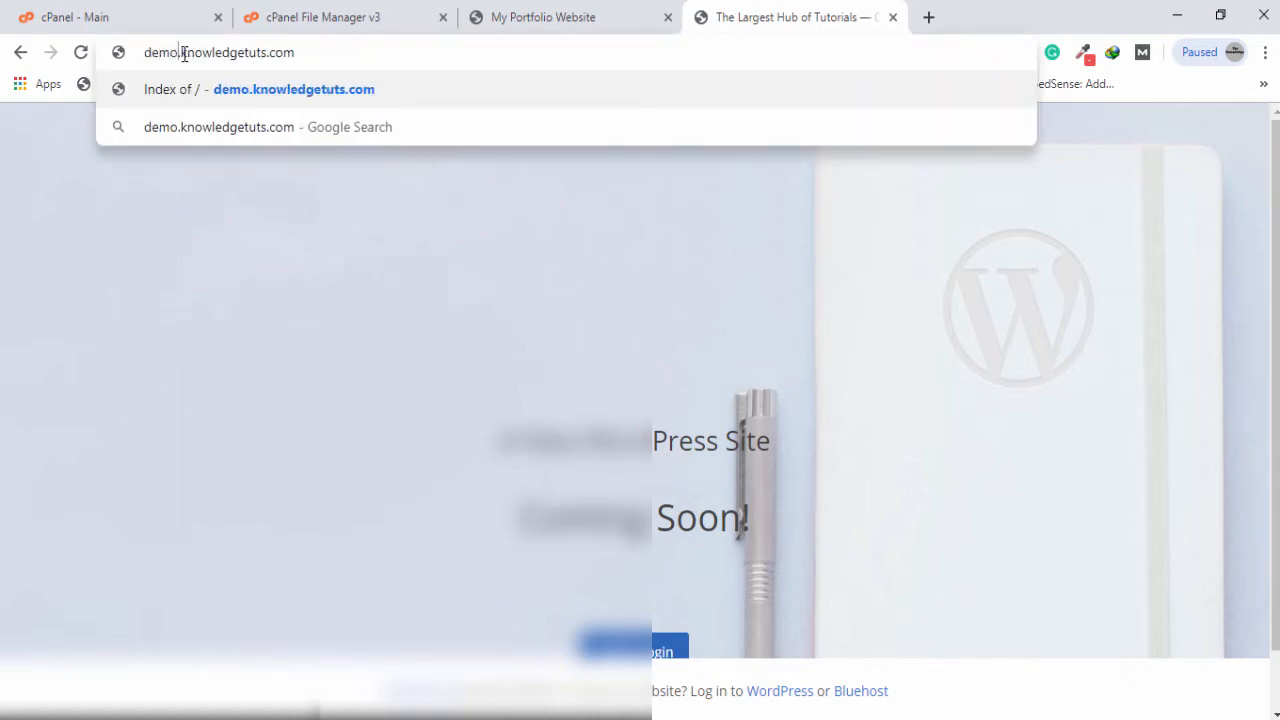
{"action": "key", "text": "Return"}
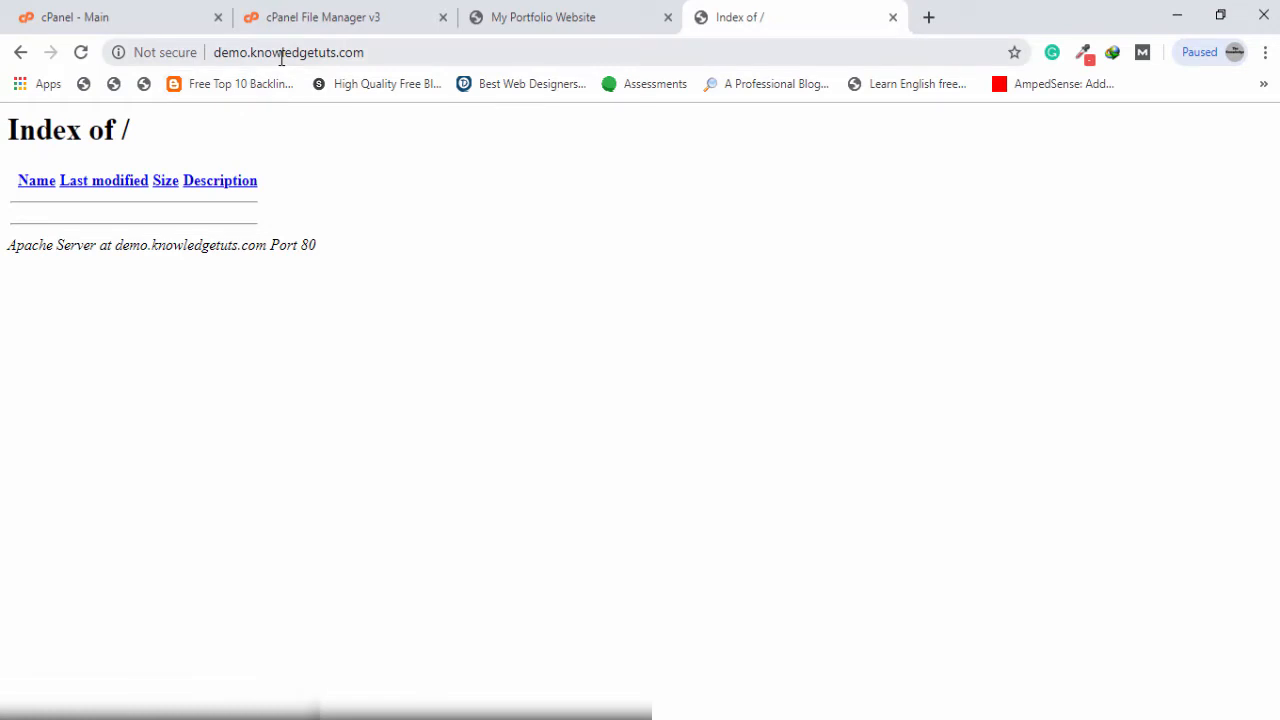
Open the demo folder inside public_html in File Manager and compare it with the demo subdomain page
{"action": "left_click", "coordinate": [387, 17]}
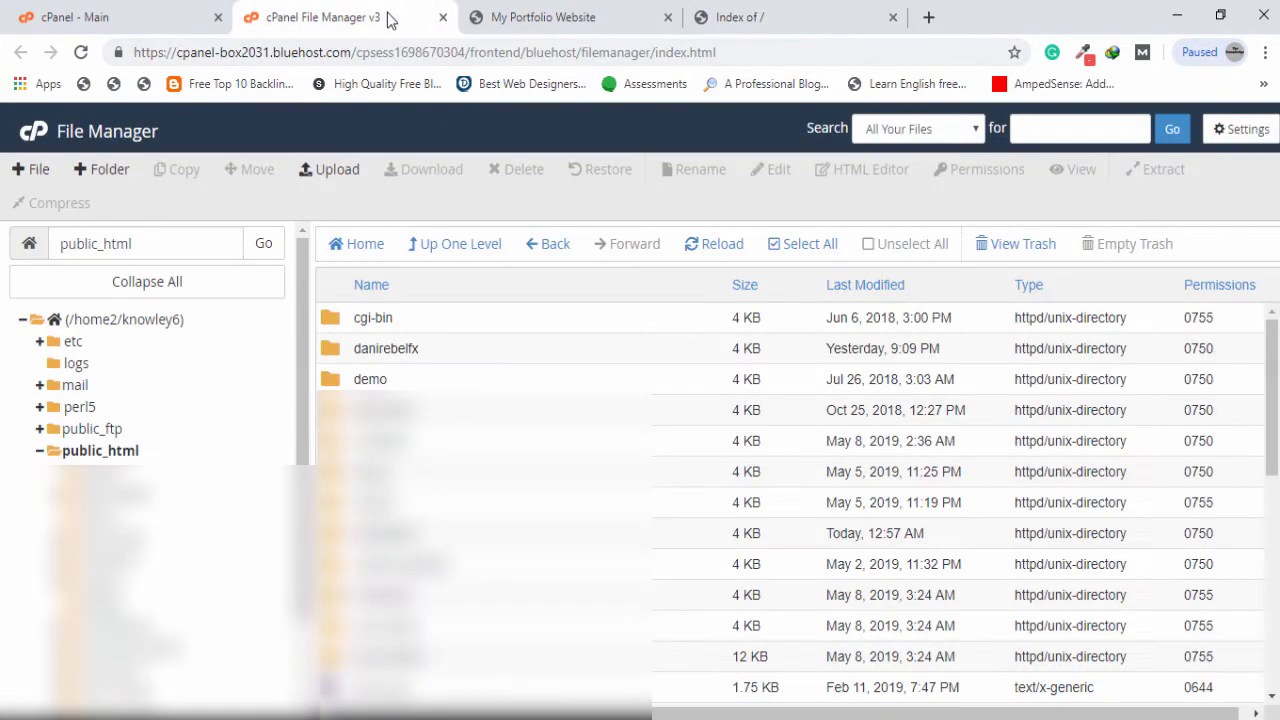
{"action": "left_click", "coordinate": [338, 382]}
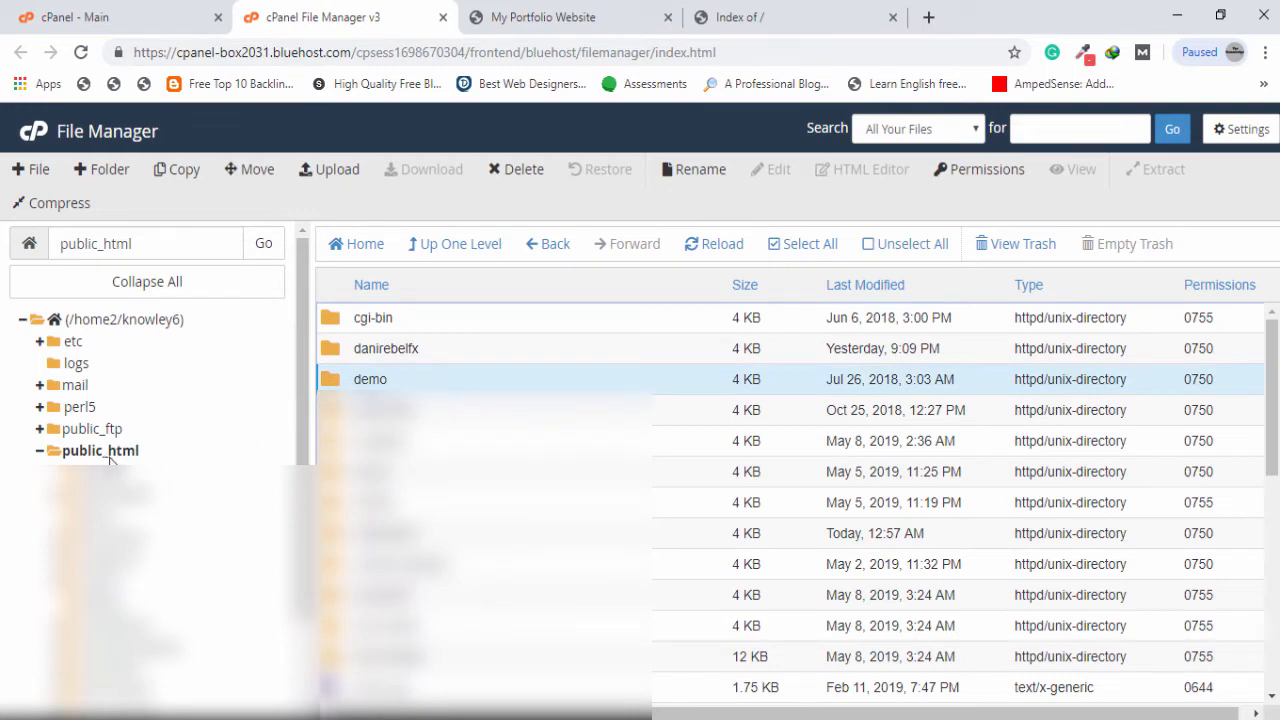
{"action": "double_click", "coordinate": [335, 384]}
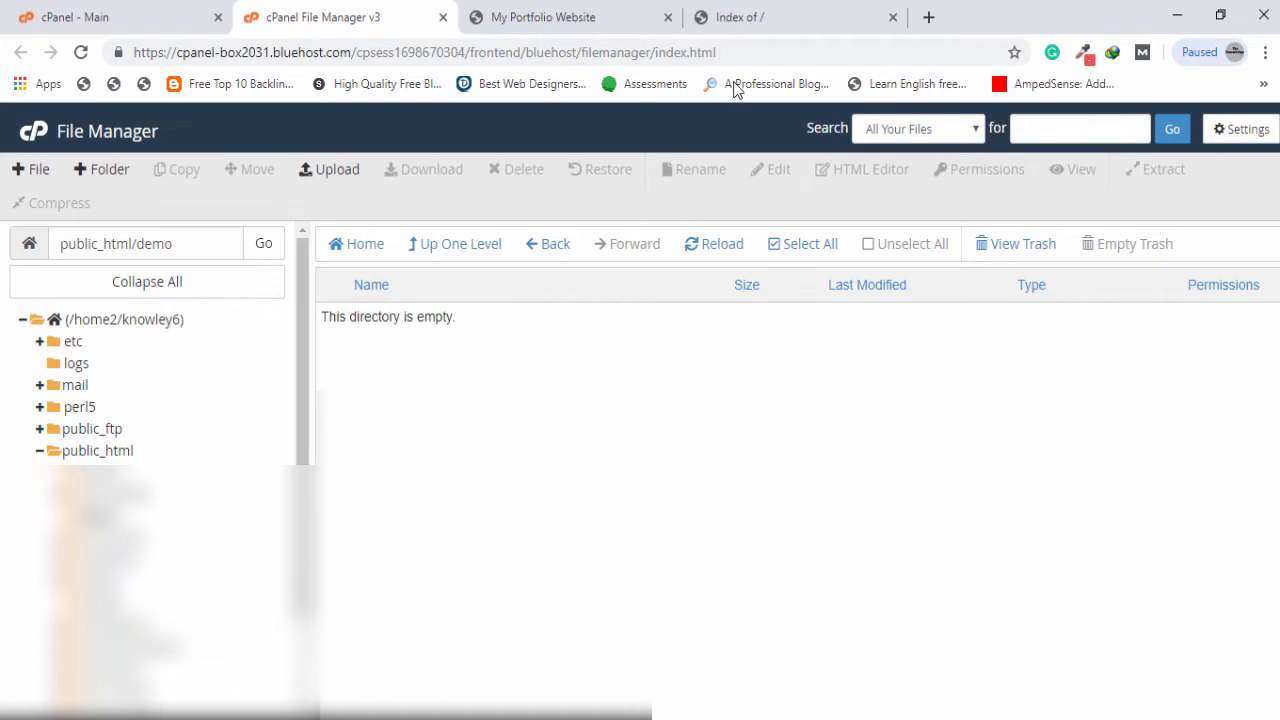
{"action": "left_click", "coordinate": [736, 22]}
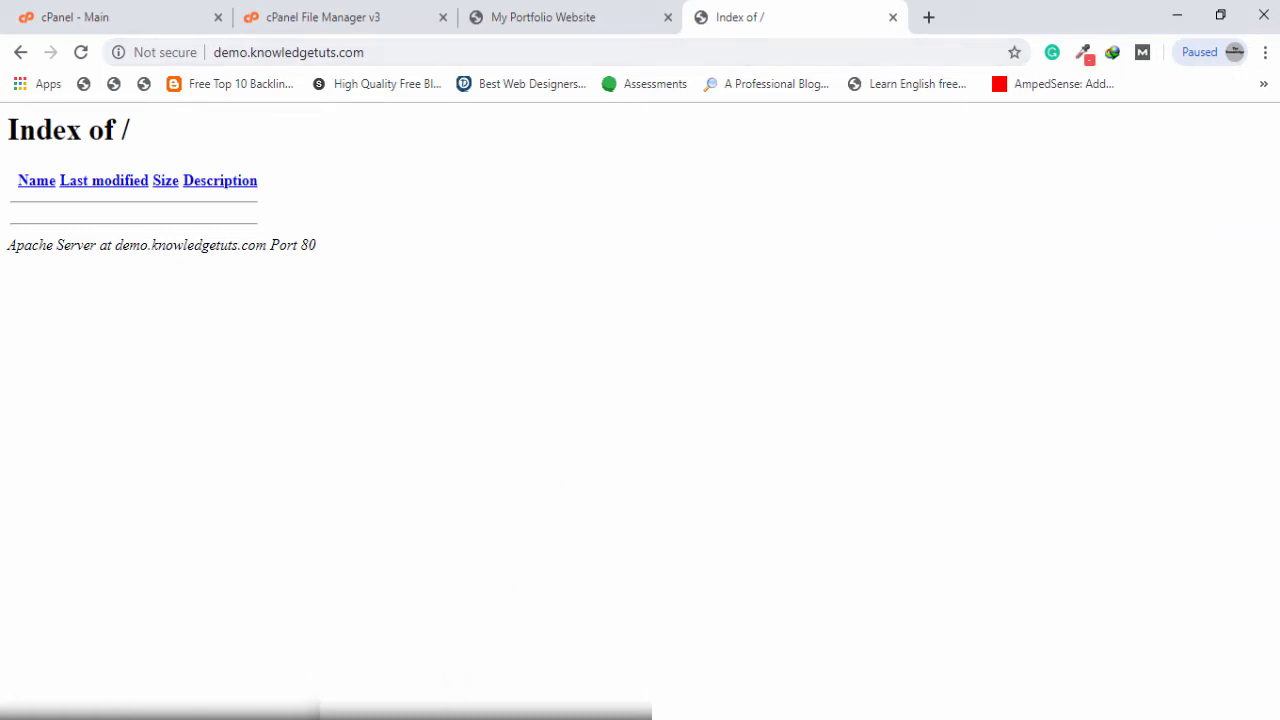
In File Explorer's Portfolio folder, compress the css, fonts, img and js folders and the index file into one zip archive
{"action": "mouse_move", "coordinate": [456, 703]}
{"action": "left_click", "coordinate": [495, 683]}
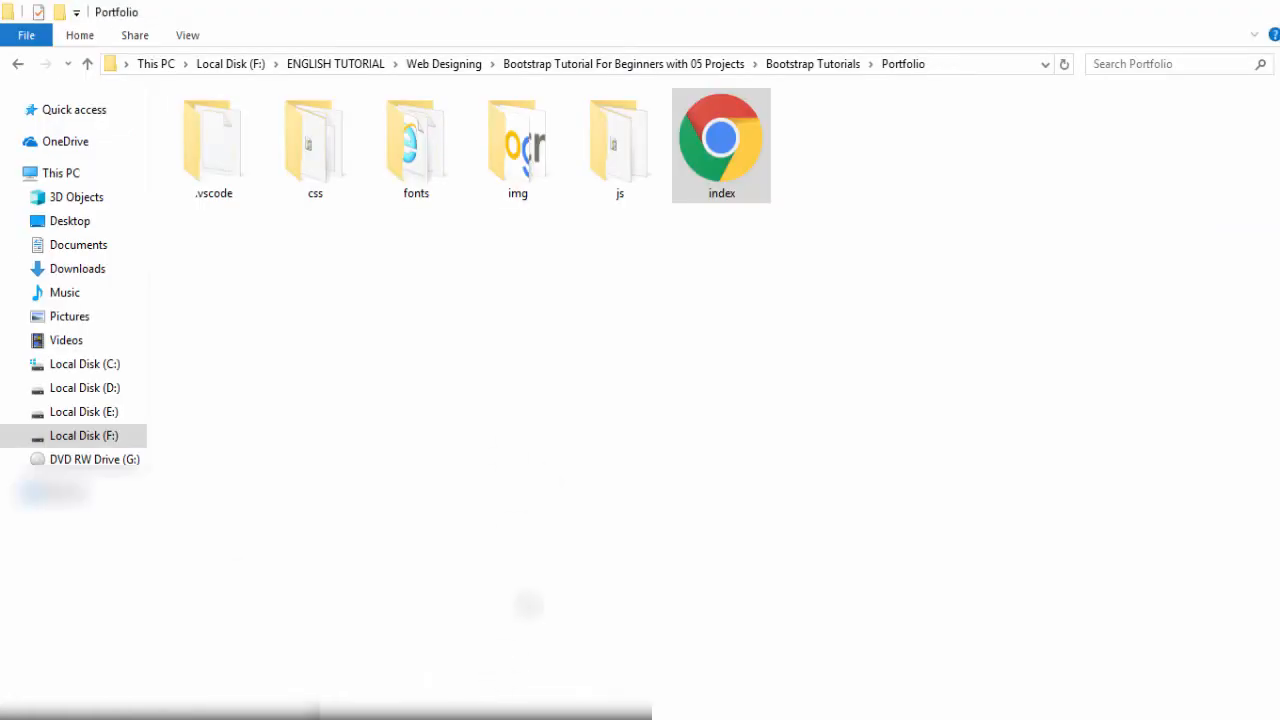
{"action": "left_click_drag", "start_coordinate": [802, 216], "coordinate": [333, 170]}
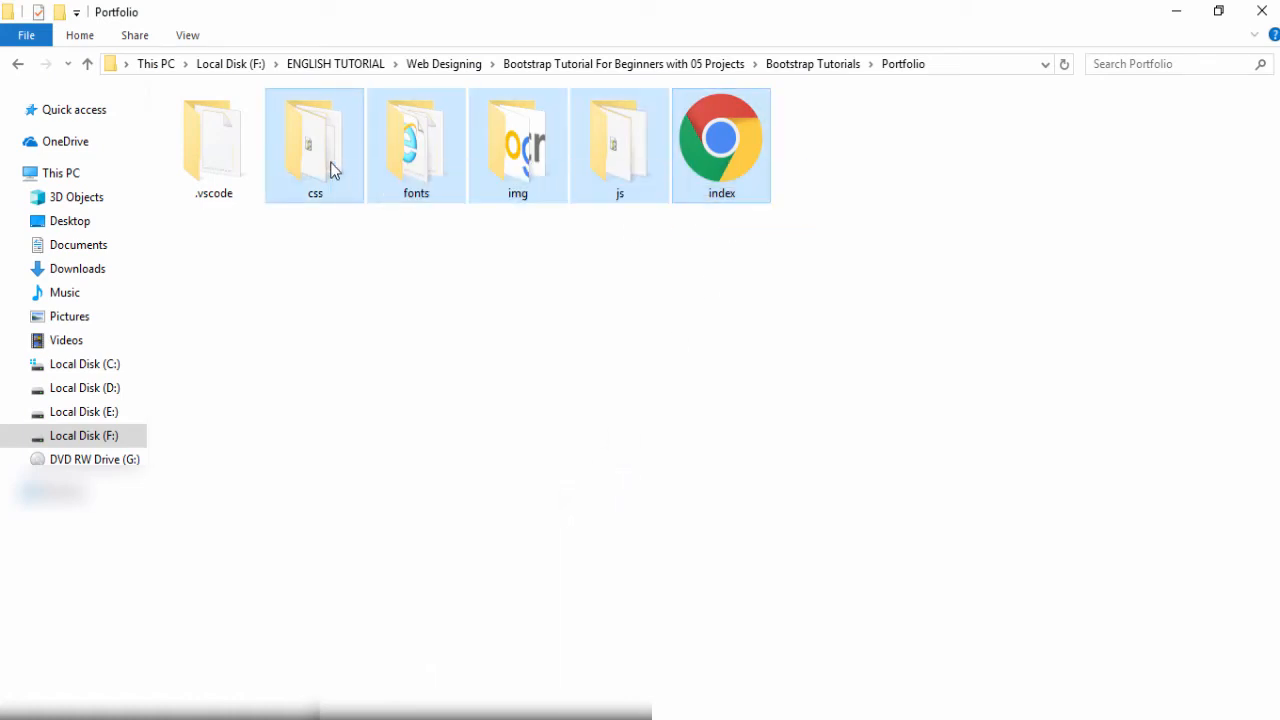
{"action": "right_click", "coordinate": [330, 163]}
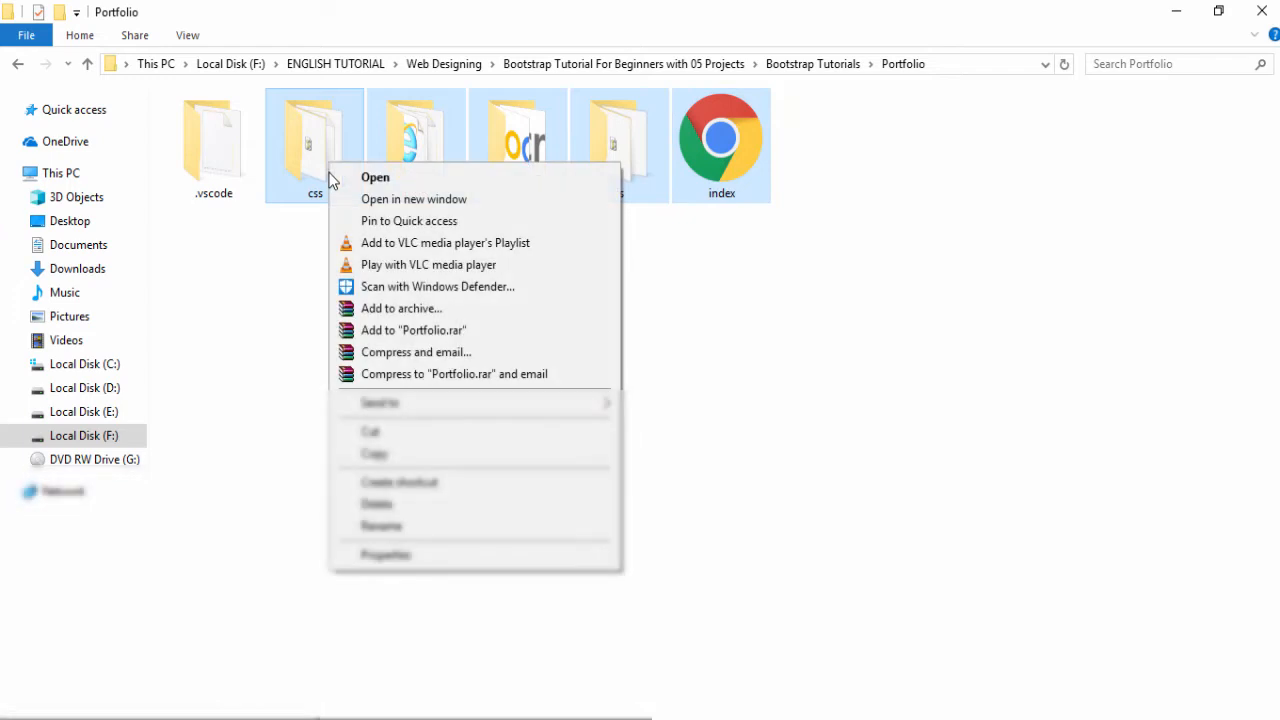
{"action": "mouse_move", "coordinate": [480, 400]}
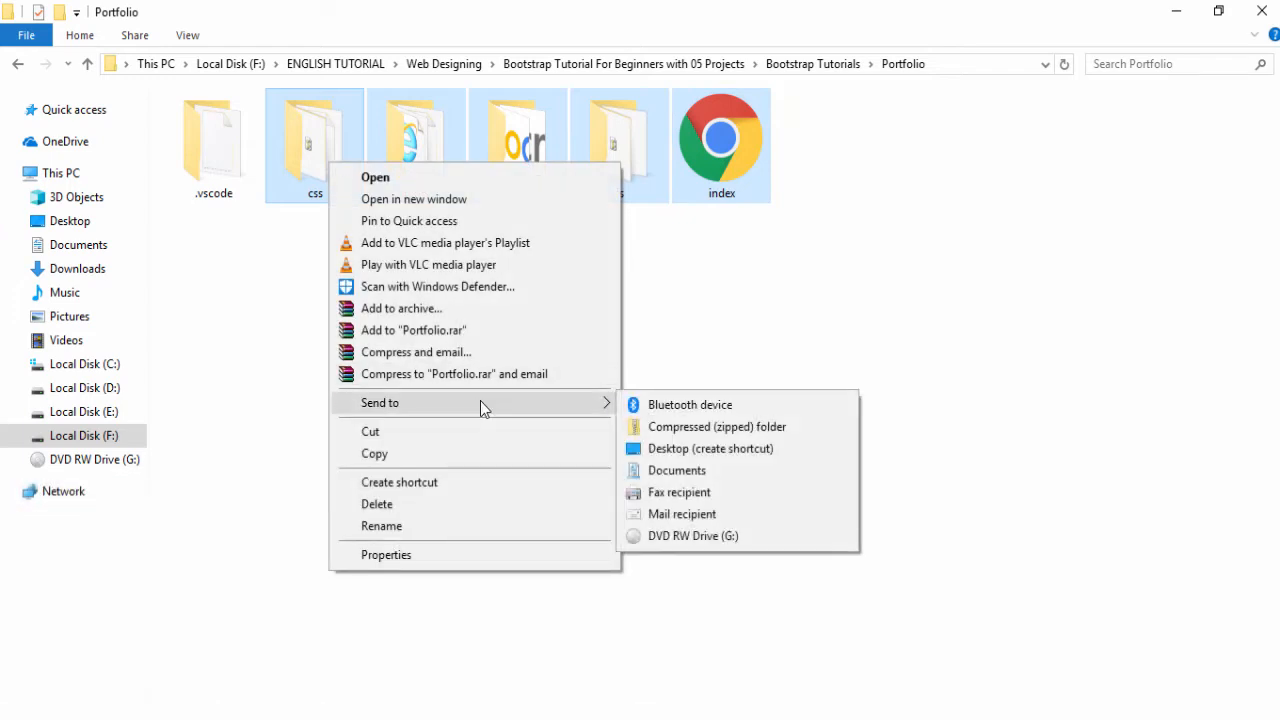
{"action": "left_click", "coordinate": [732, 430]}
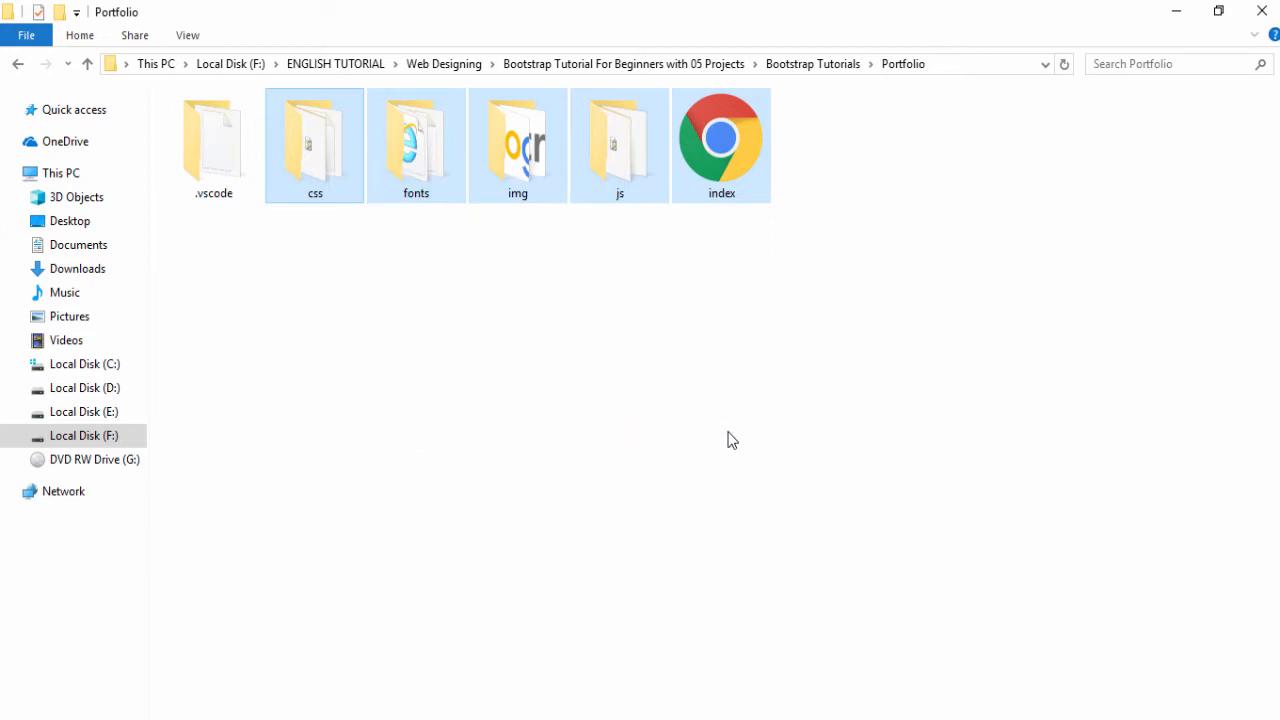
Rename the new zip archive in the Portfolio folder as knowledge
{"action": "key", "text": "BackSpace"}
{"action": "left_click", "coordinate": [728, 432]}
{"action": "left_click", "coordinate": [732, 163]}
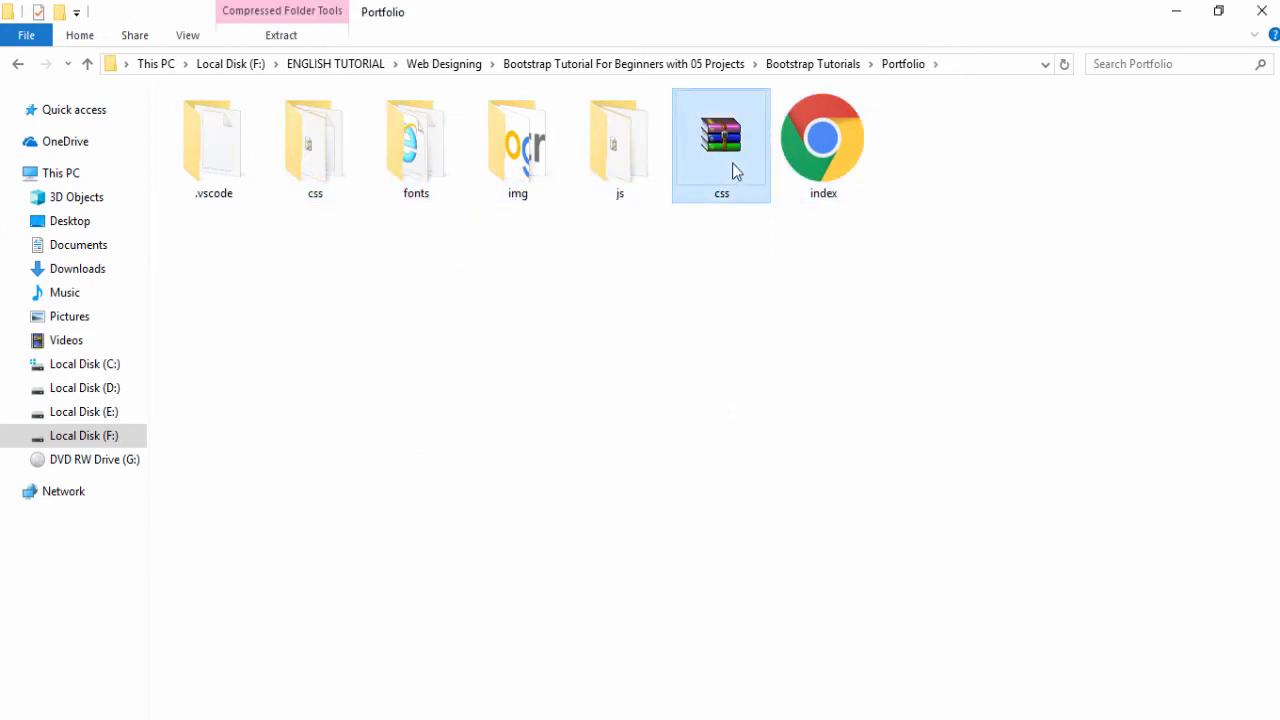
{"action": "key", "text": "F2"}
{"action": "type", "text": "knowledge"}
{"action": "key", "text": "Return"}
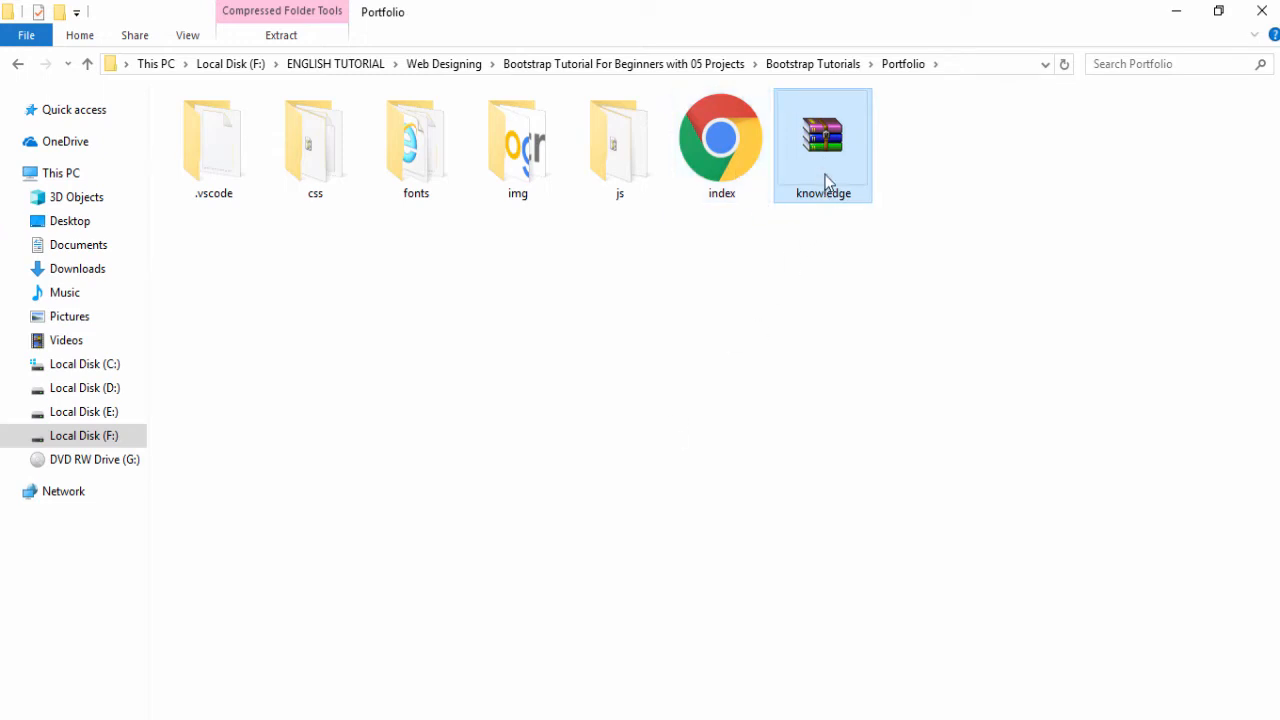
Upload the knowledge zip archive from the Portfolio folder to public_html/demo in File Manager, and return to that directory
{"action": "left_click", "coordinate": [506, 719]}
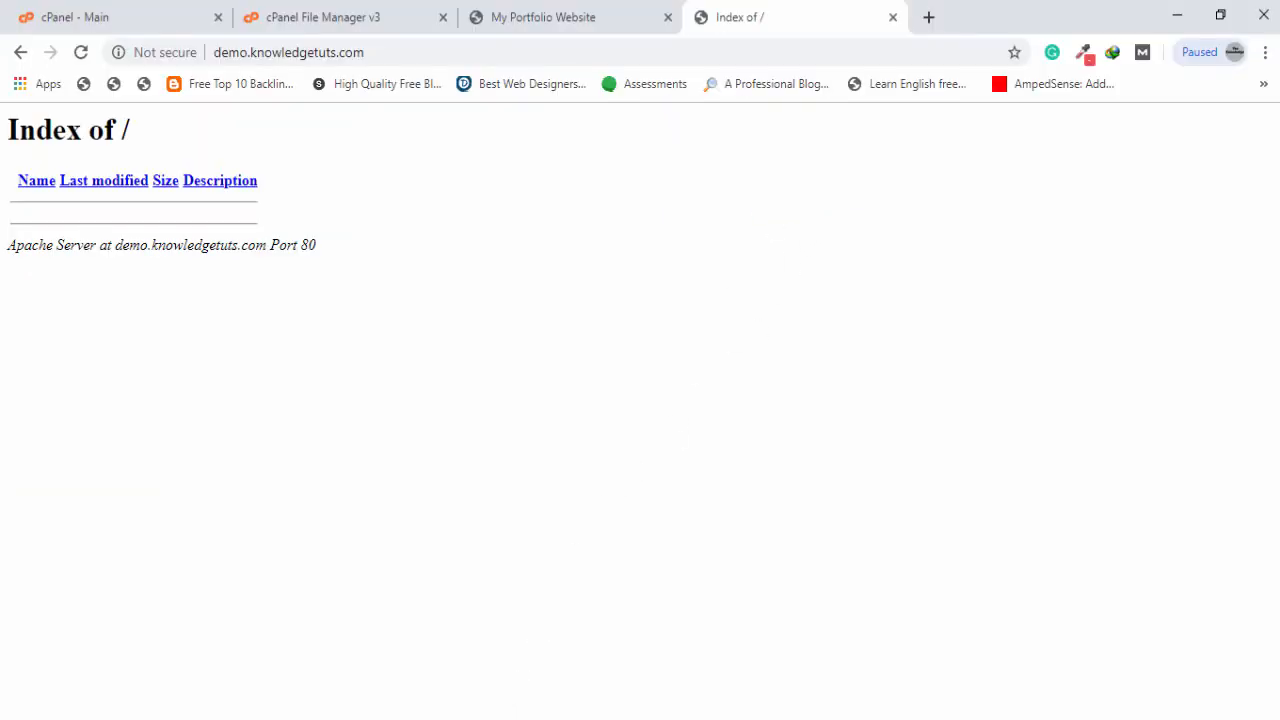
{"action": "left_click", "coordinate": [408, 20]}
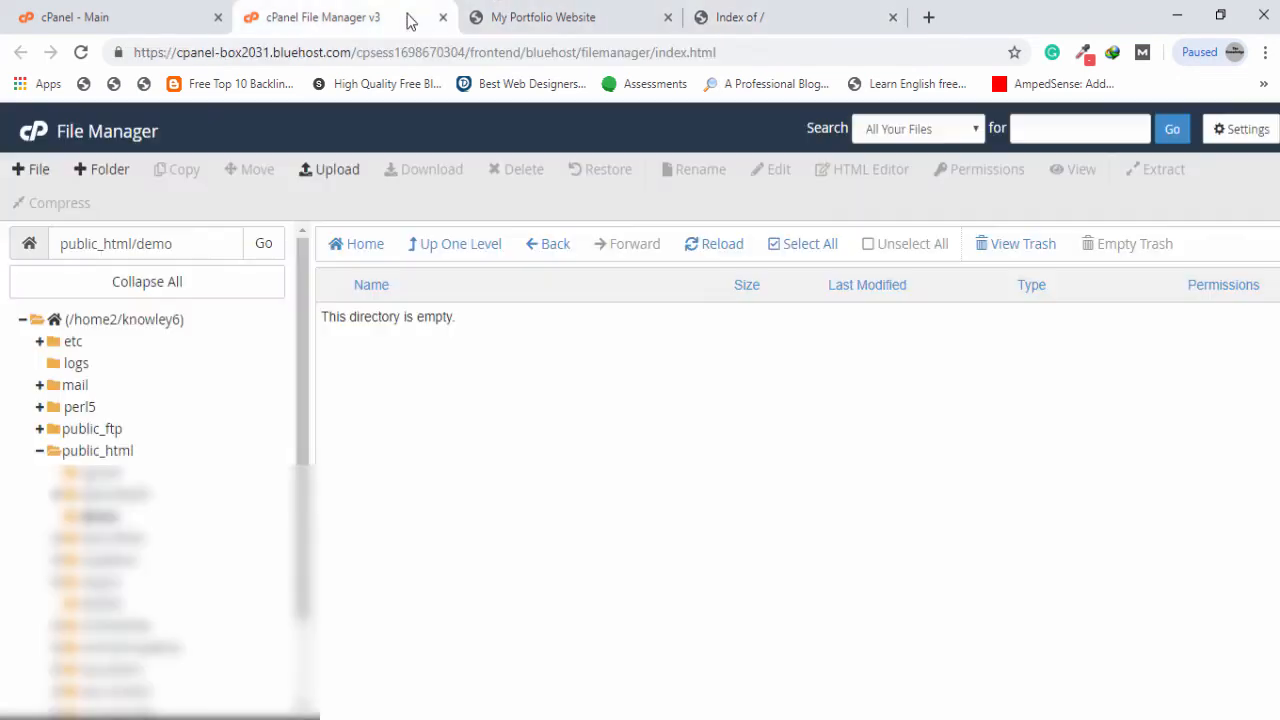
{"action": "left_click", "coordinate": [340, 172]}
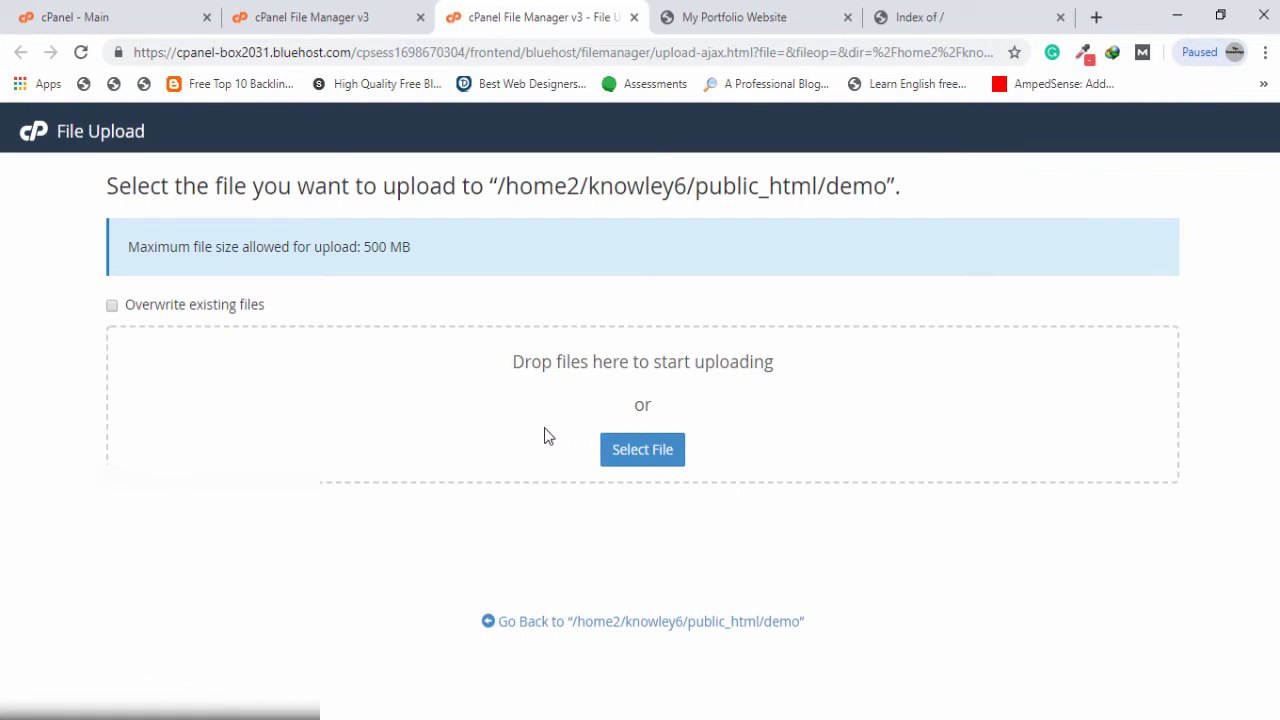
{"action": "left_click", "coordinate": [529, 680]}
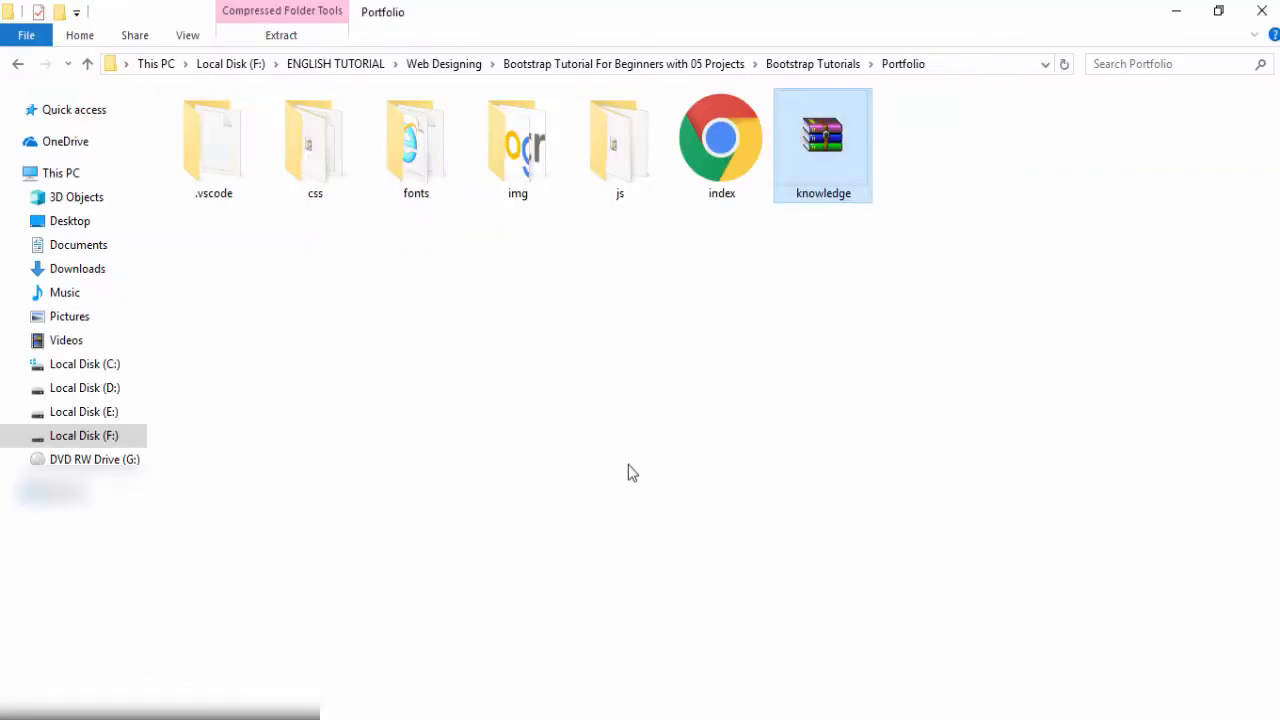
{"action": "left_click_drag", "start_coordinate": [854, 337], "coordinate": [606, 455]}
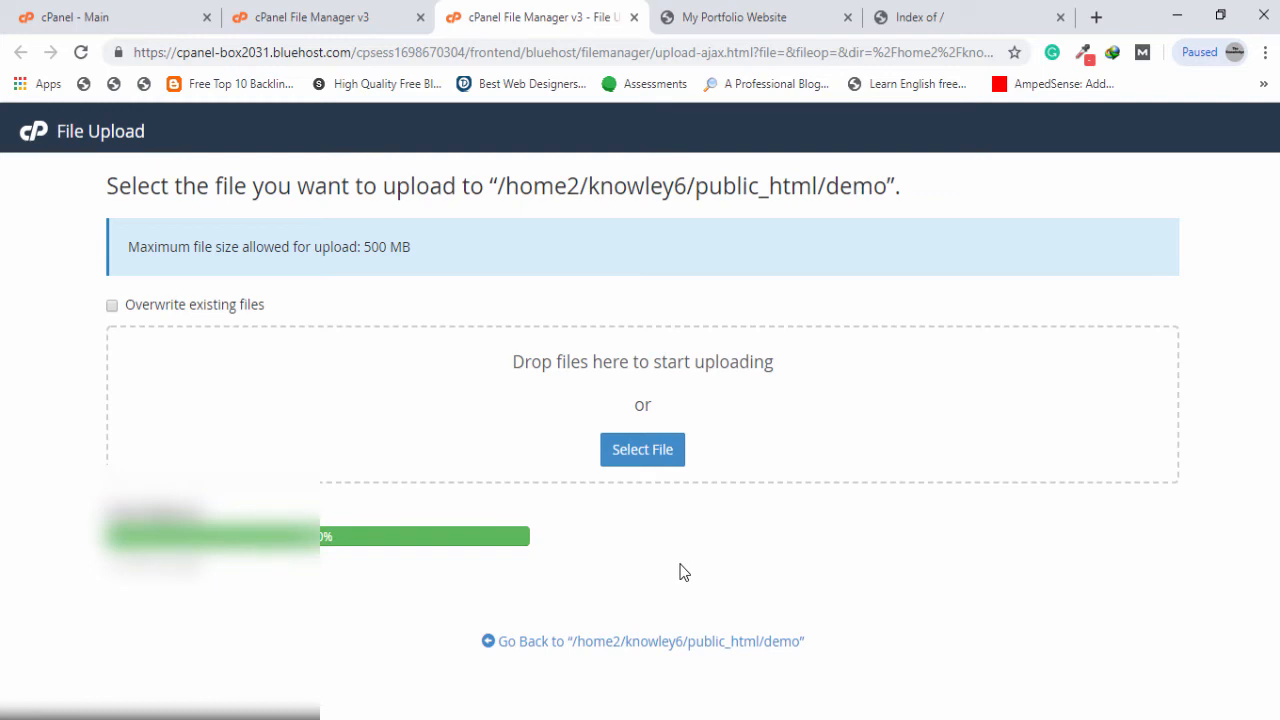
{"action": "left_click", "coordinate": [641, 646]}
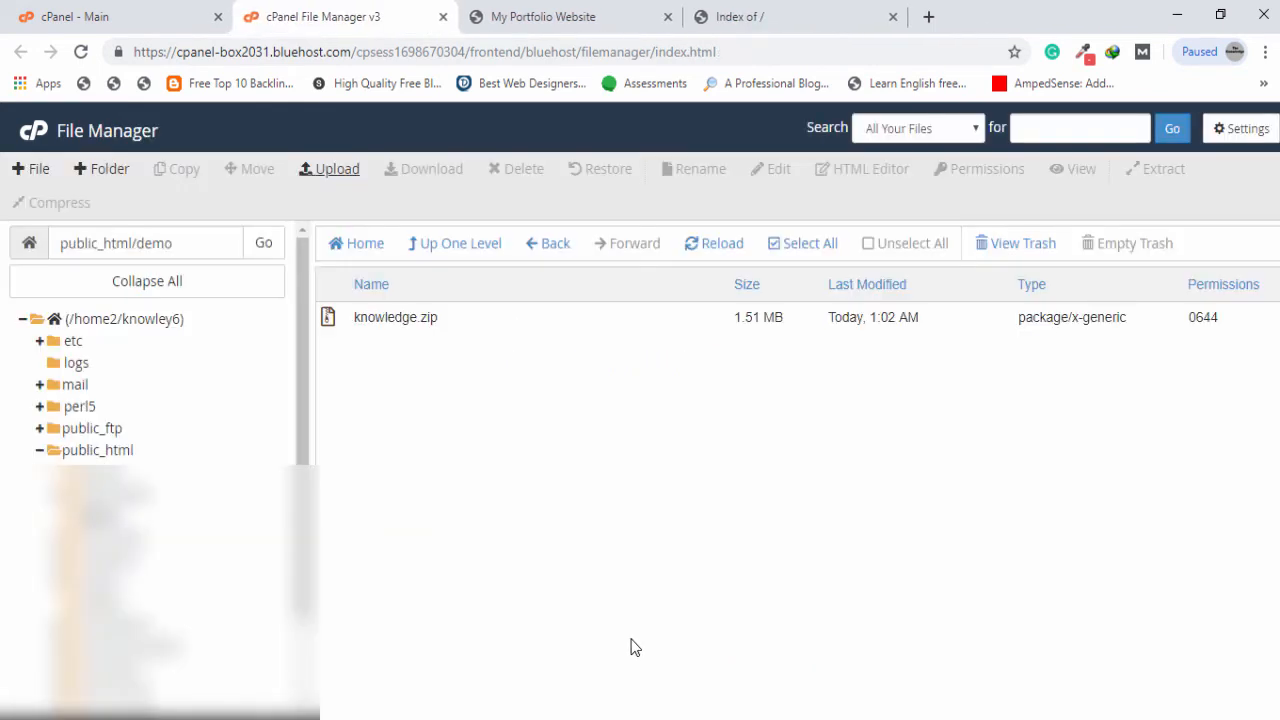
Extract knowledge.zip into the public_html/demo directory and close the extraction results
{"action": "left_click", "coordinate": [396, 317]}
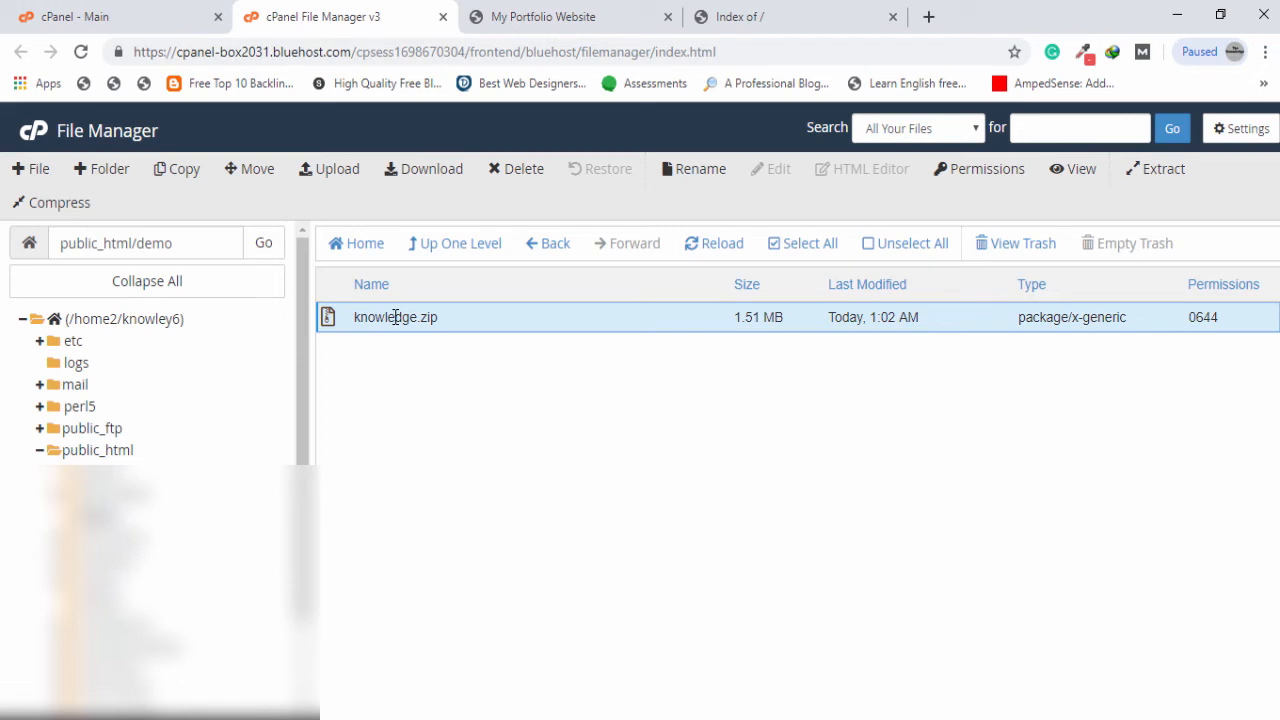
{"action": "right_click", "coordinate": [396, 317]}
{"action": "left_click", "coordinate": [442, 545]}
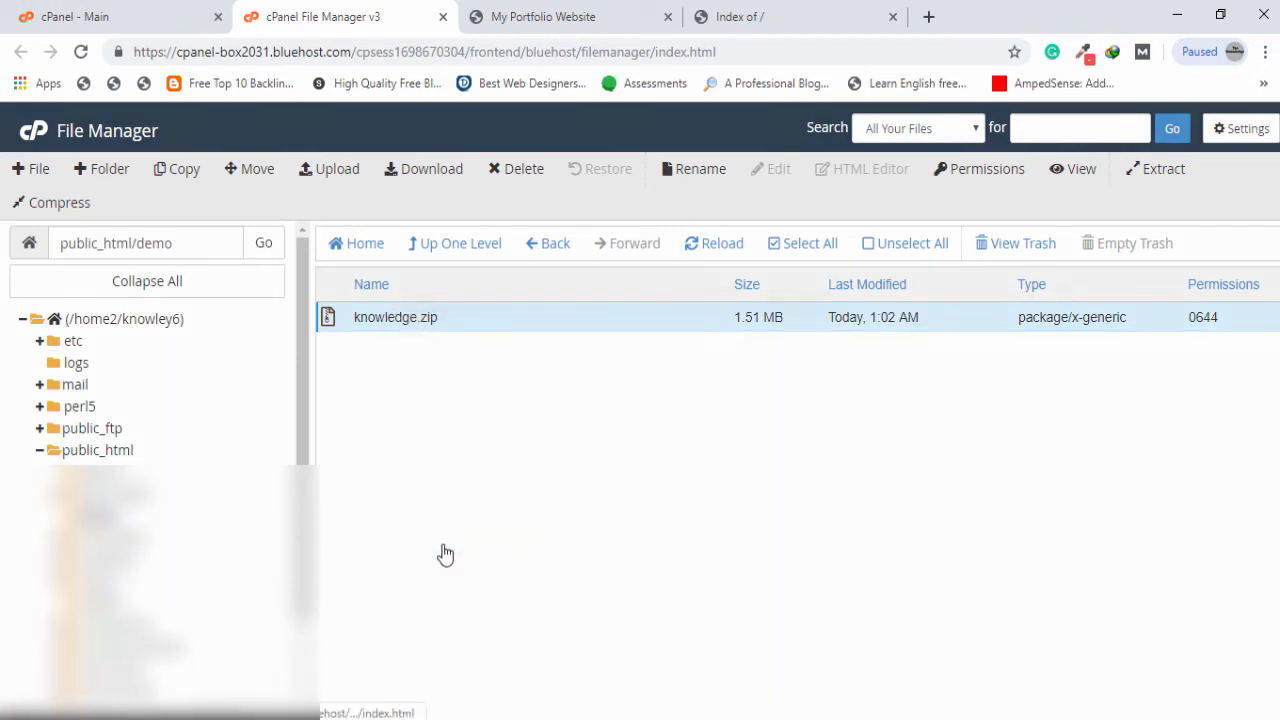
{"action": "left_click", "coordinate": [772, 520]}
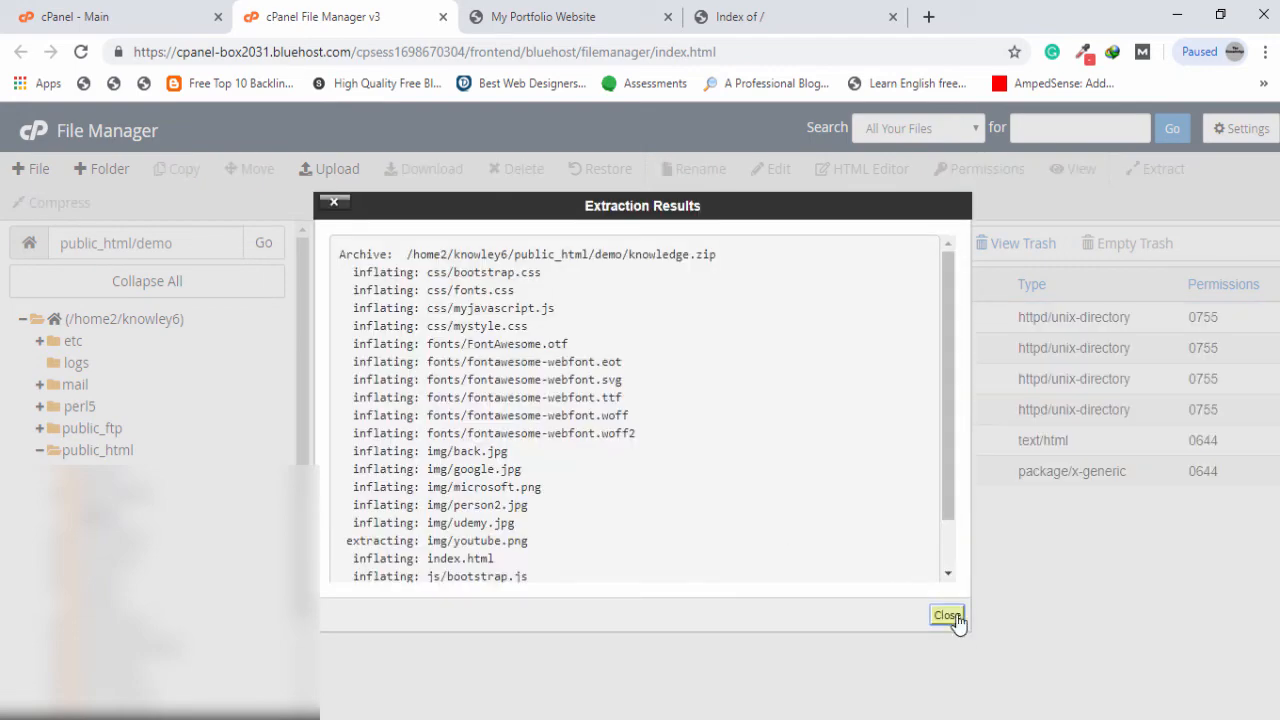
{"action": "left_click", "coordinate": [955, 616]}
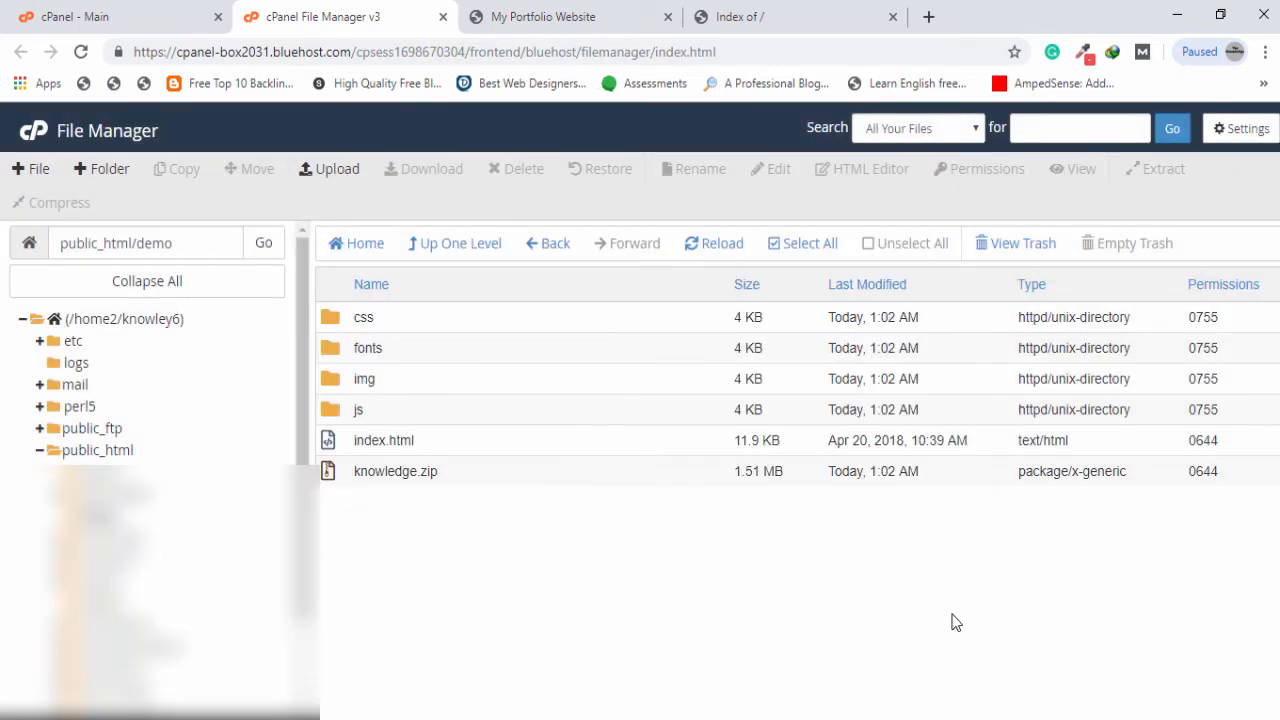
Delete the knowledge.zip archive from the public_html/demo directory and confirm the deletion
{"action": "left_click", "coordinate": [409, 474]}
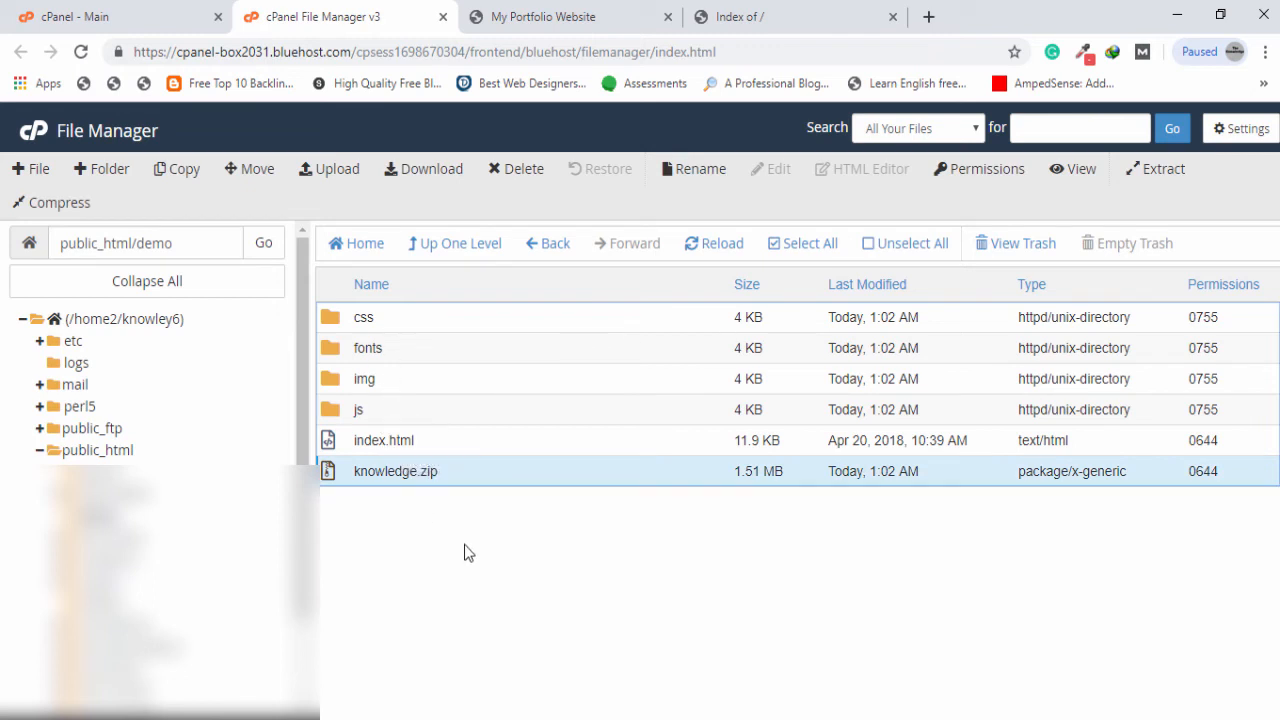
{"action": "key", "text": "Delete"}
{"action": "left_click", "coordinate": [794, 480]}
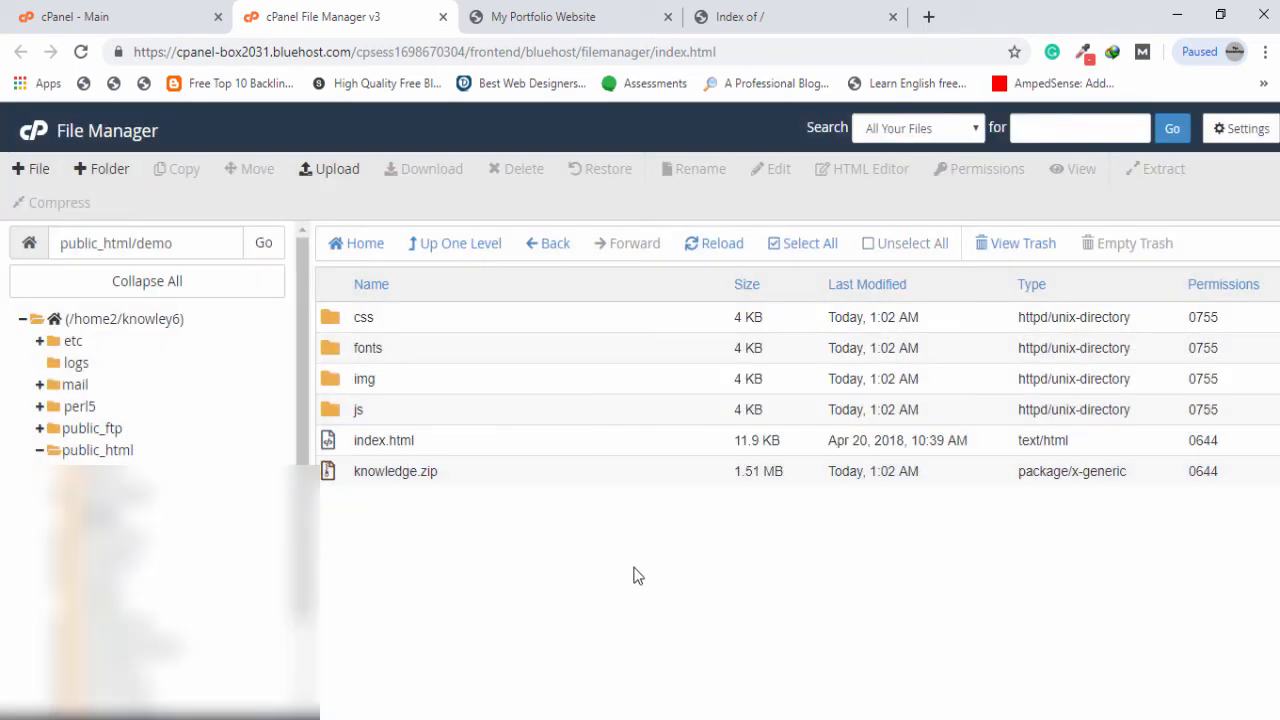
Load demo.knowledgetuts.com again and look through the portfolio page from its header to the Experience section and back
{"action": "left_click", "coordinate": [707, 22]}
{"action": "left_click", "coordinate": [707, 47]}
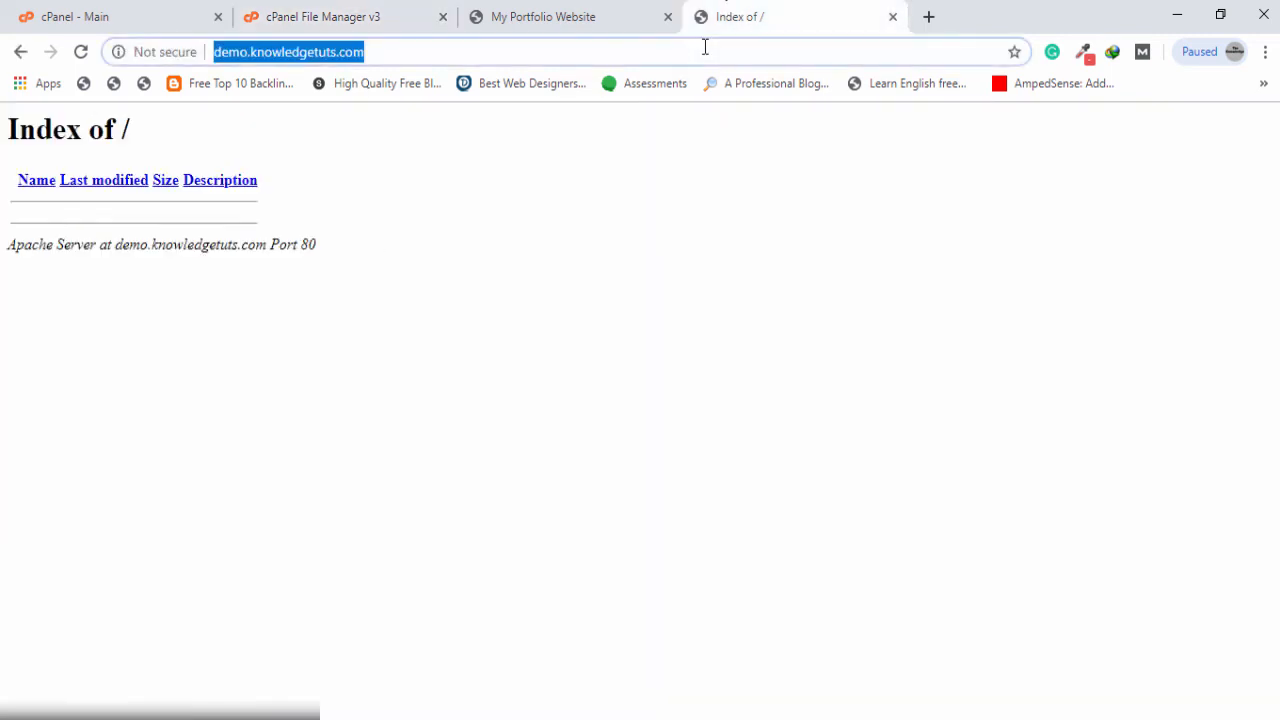
{"action": "key", "text": "Return"}
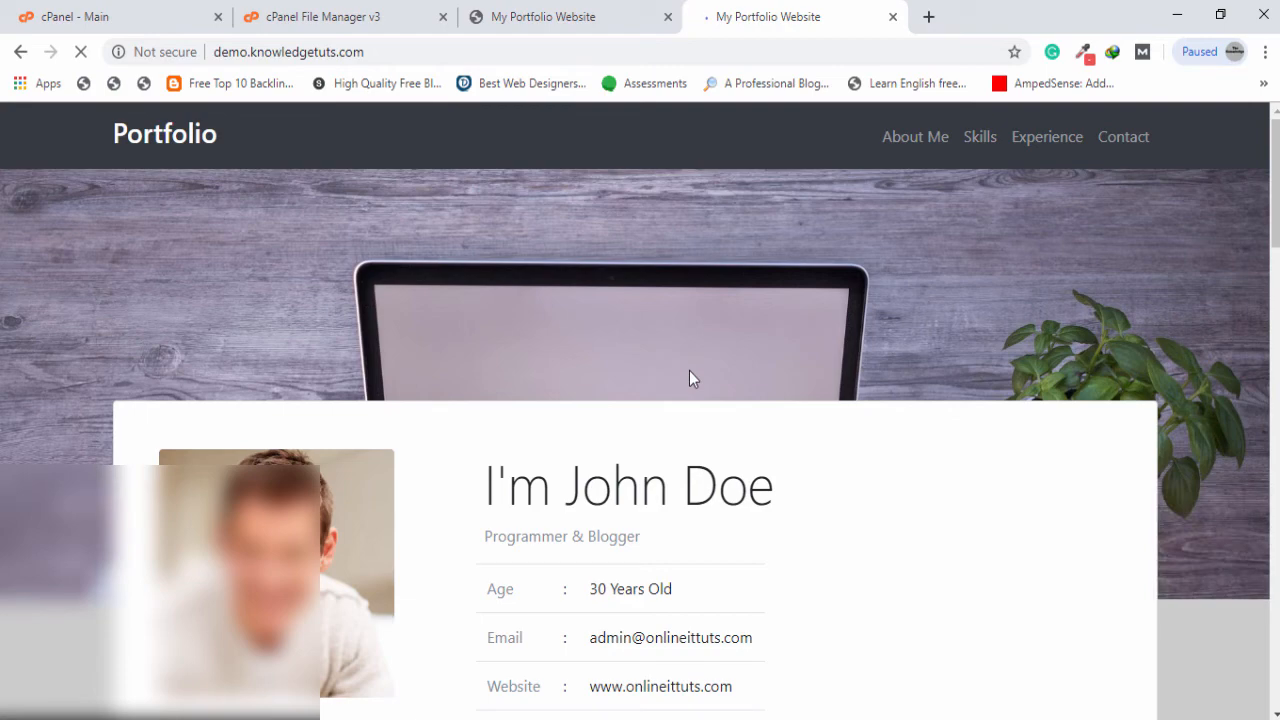
{"action": "scroll", "coordinate": [689, 378], "scroll_direction": "down", "scroll_amount": 10}
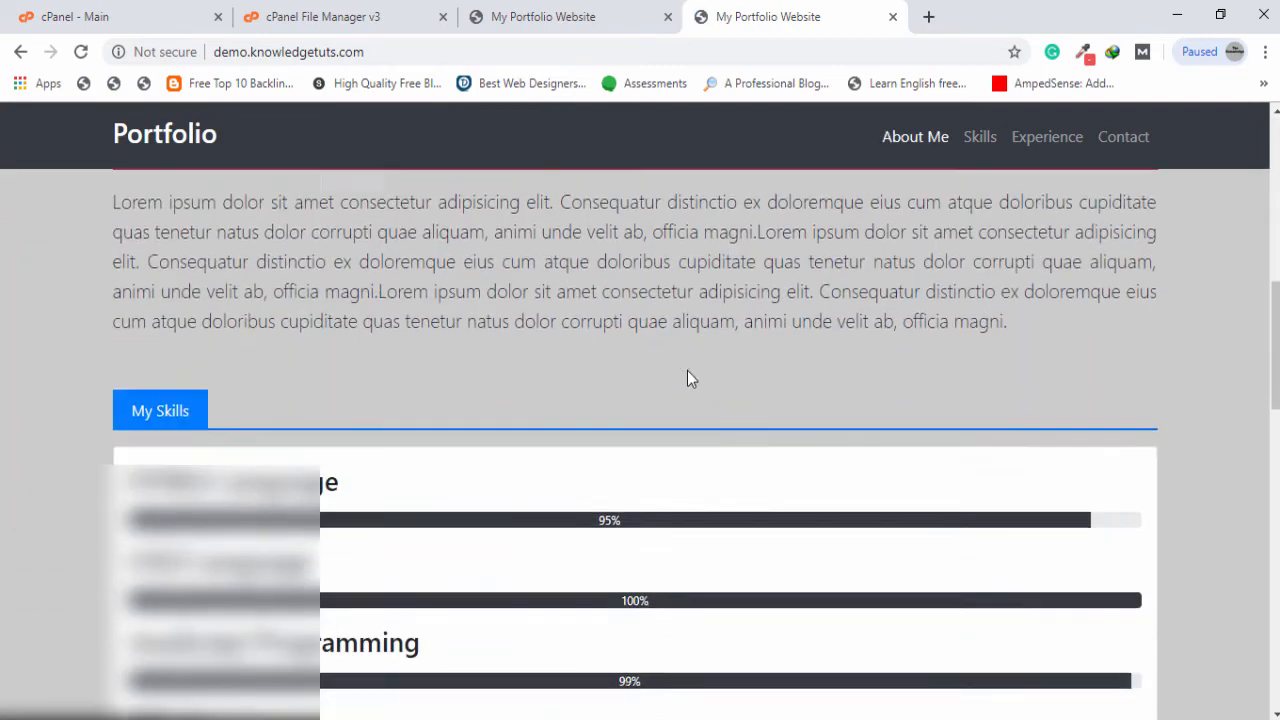
{"action": "scroll", "coordinate": [687, 378], "scroll_direction": "down", "scroll_amount": 6}
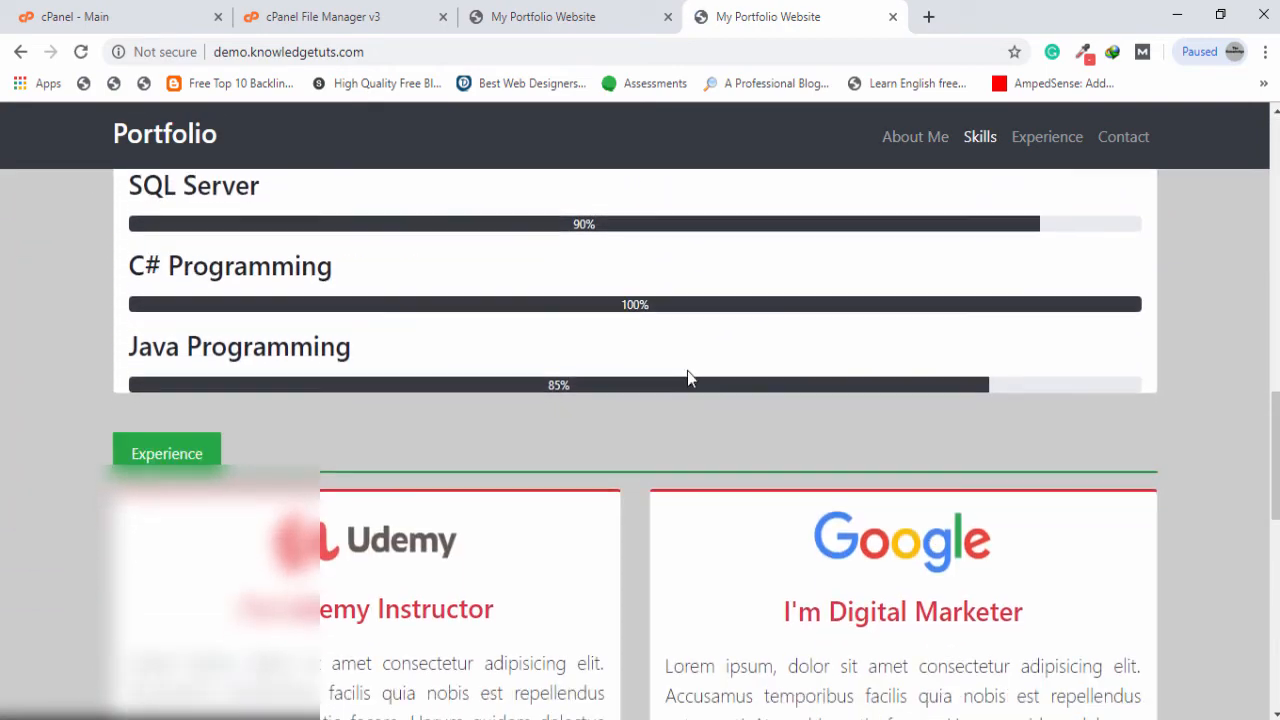
{"action": "scroll", "coordinate": [687, 378], "scroll_direction": "down", "scroll_amount": 5}
{"action": "scroll", "coordinate": [687, 375], "scroll_direction": "up", "scroll_amount": 7}
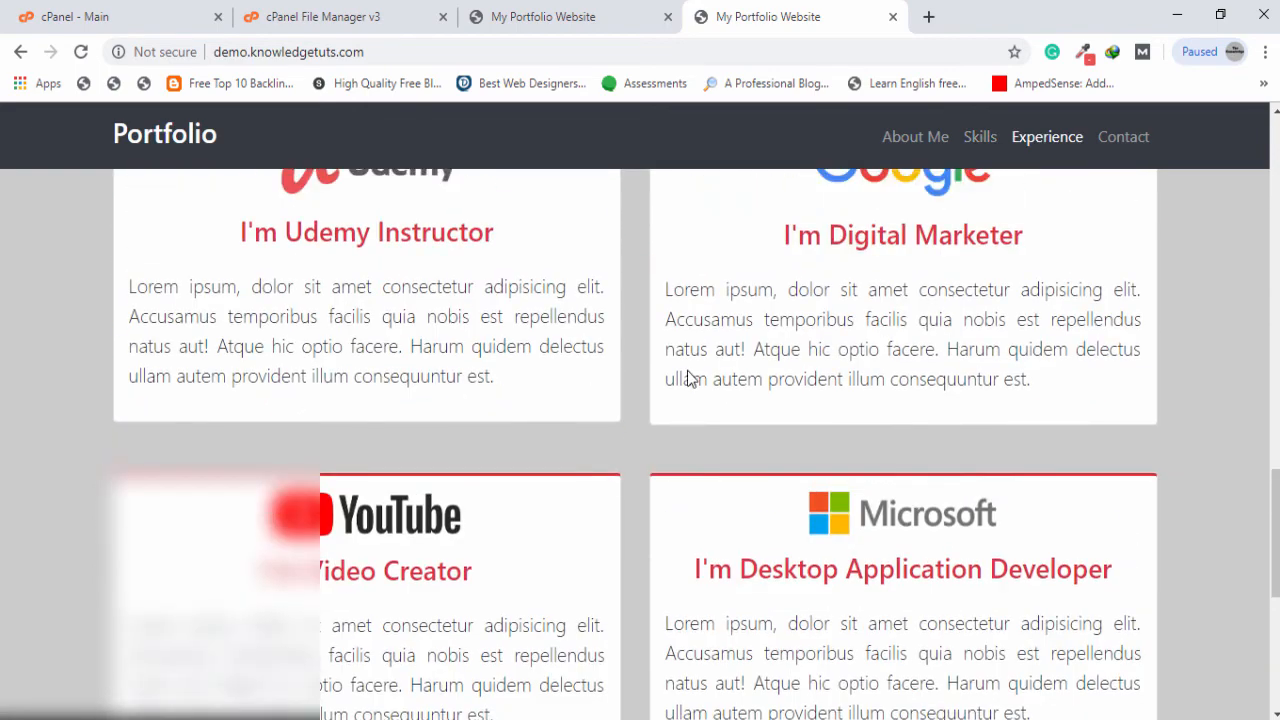
{"action": "scroll", "coordinate": [689, 371], "scroll_direction": "up", "scroll_amount": 7}
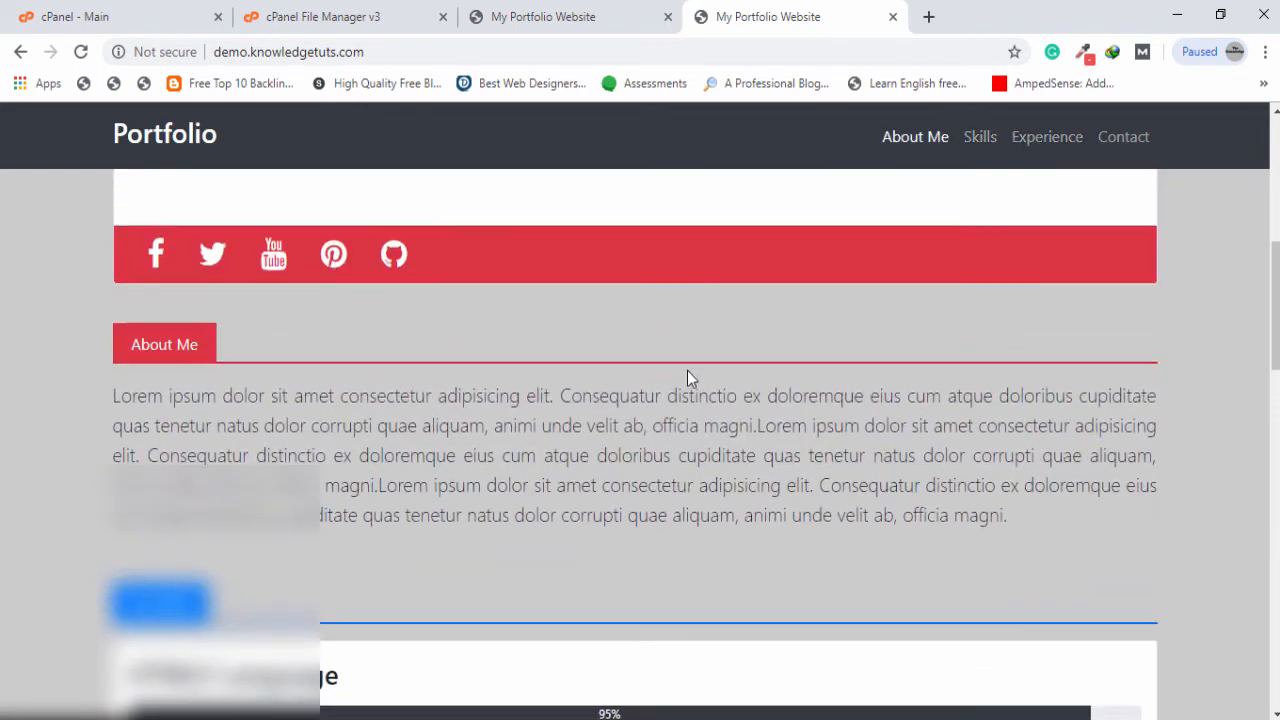
{"action": "scroll", "coordinate": [687, 378], "scroll_direction": "up", "scroll_amount": 5}
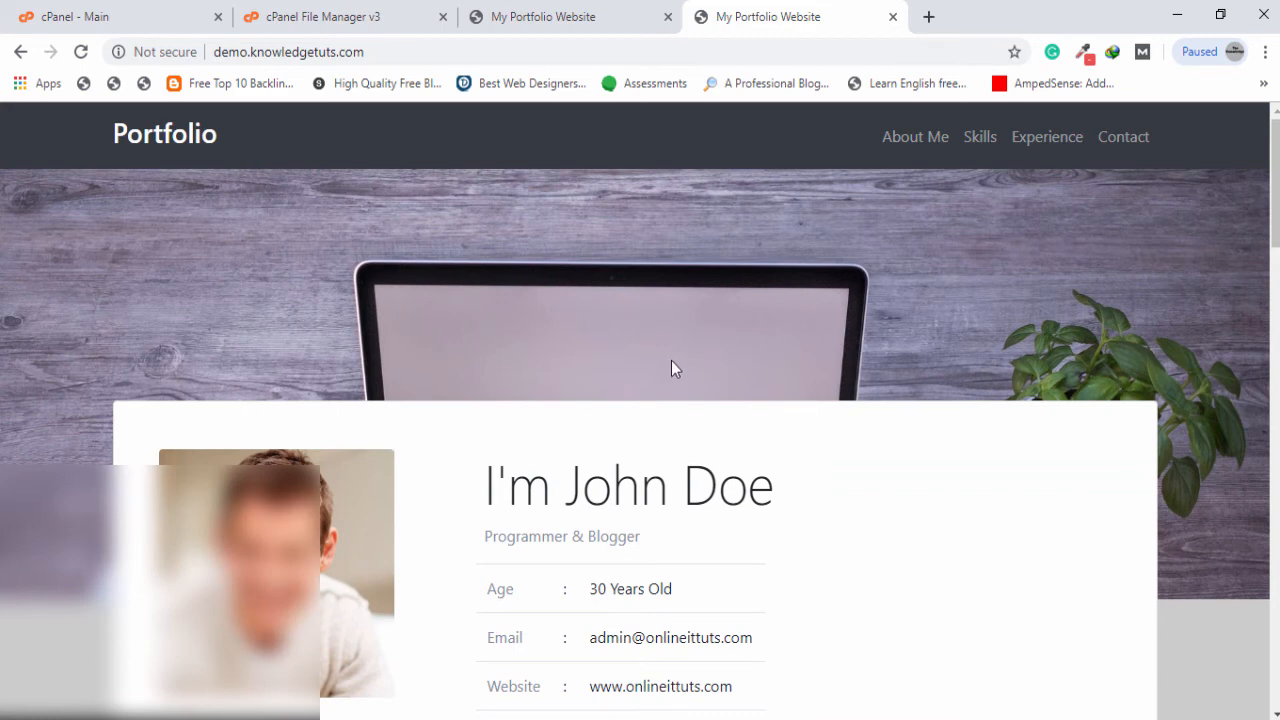
Switch to the Notepad checklist and review its three website publishing steps, highlighting the word Upload in step 03
{"action": "left_click", "coordinate": [888, 718]}
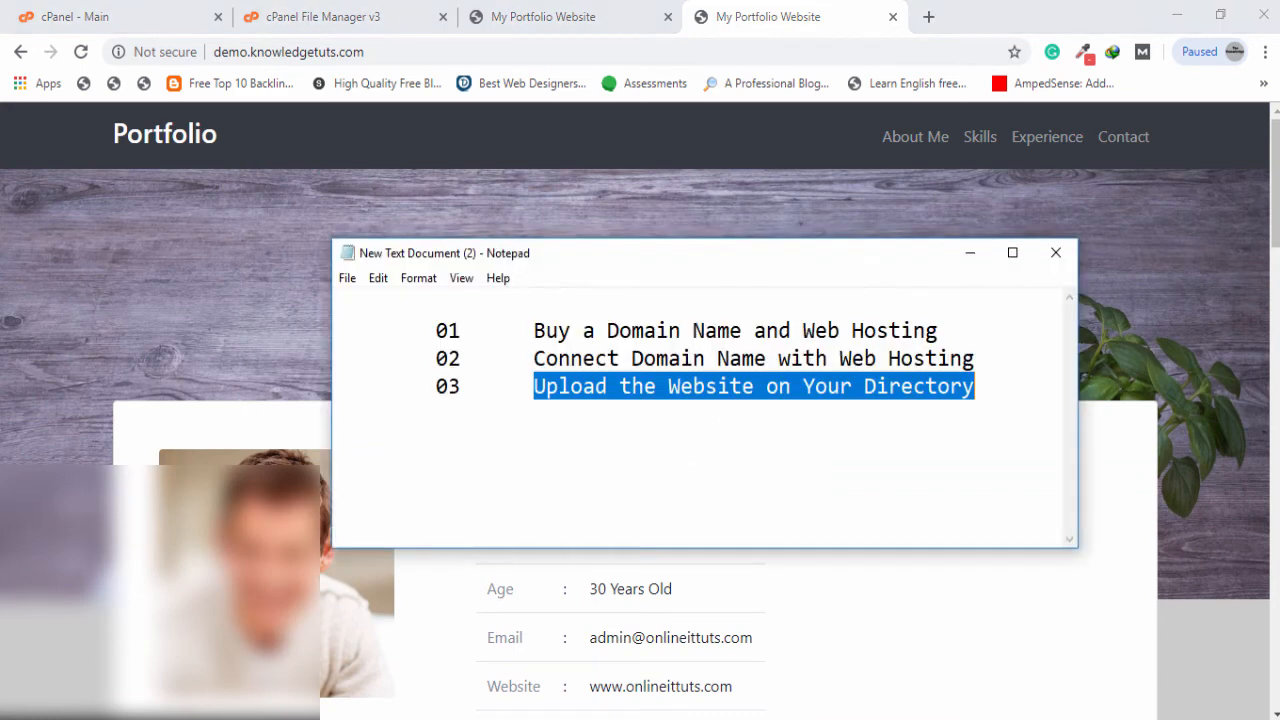
{"action": "left_click_drag", "start_coordinate": [534, 330], "coordinate": [608, 386]}
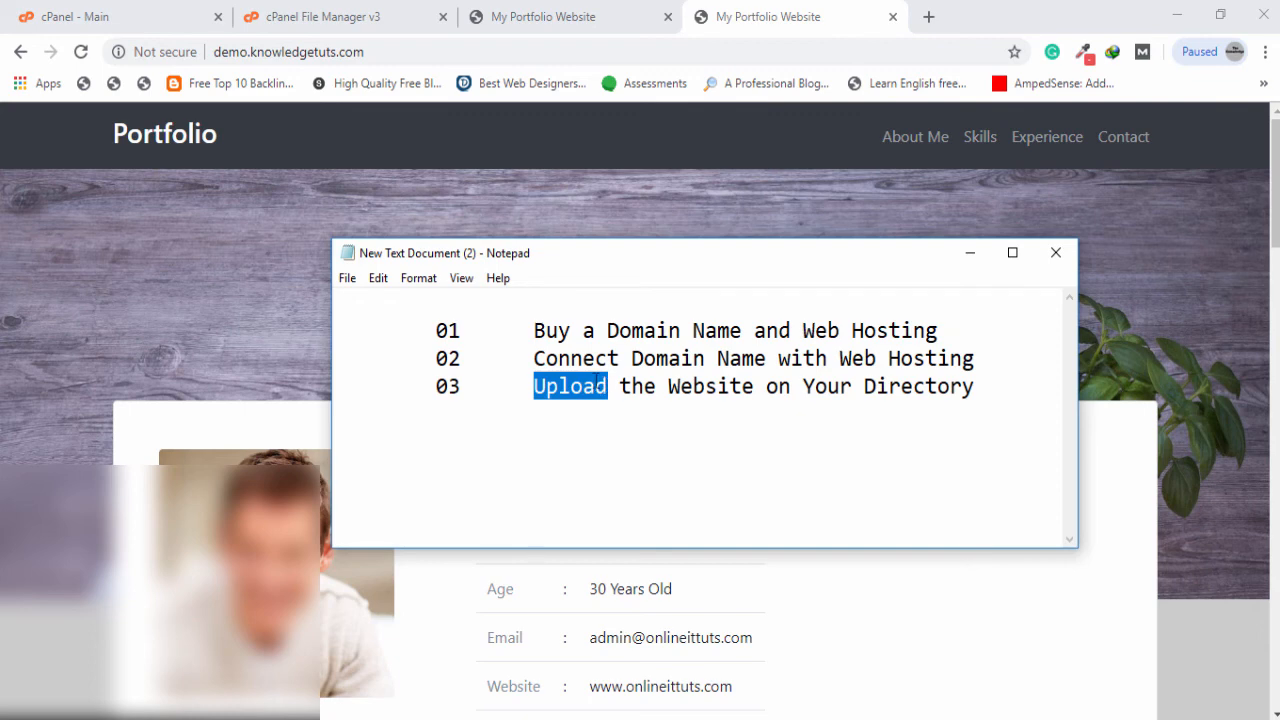
Return to cPanel in the browser, go to File Manager and open the public_html directory
{"action": "left_click", "coordinate": [175, 10]}
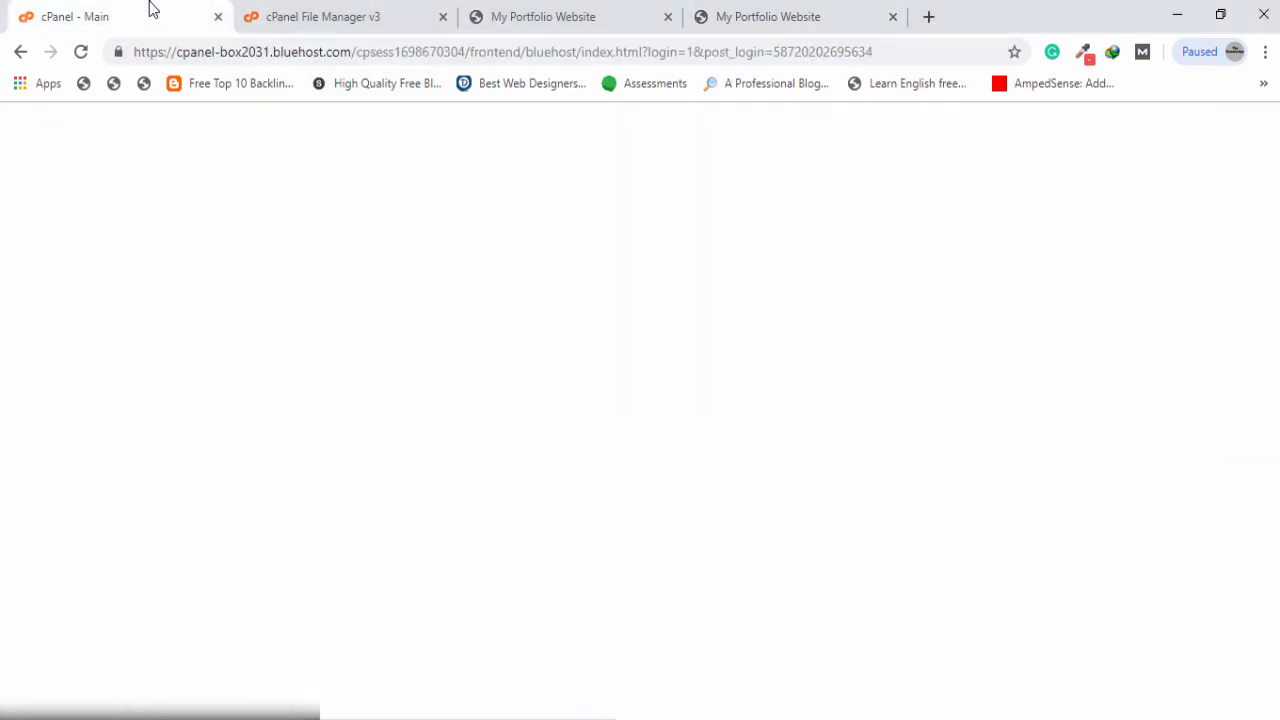
{"action": "left_click", "coordinate": [357, 364]}
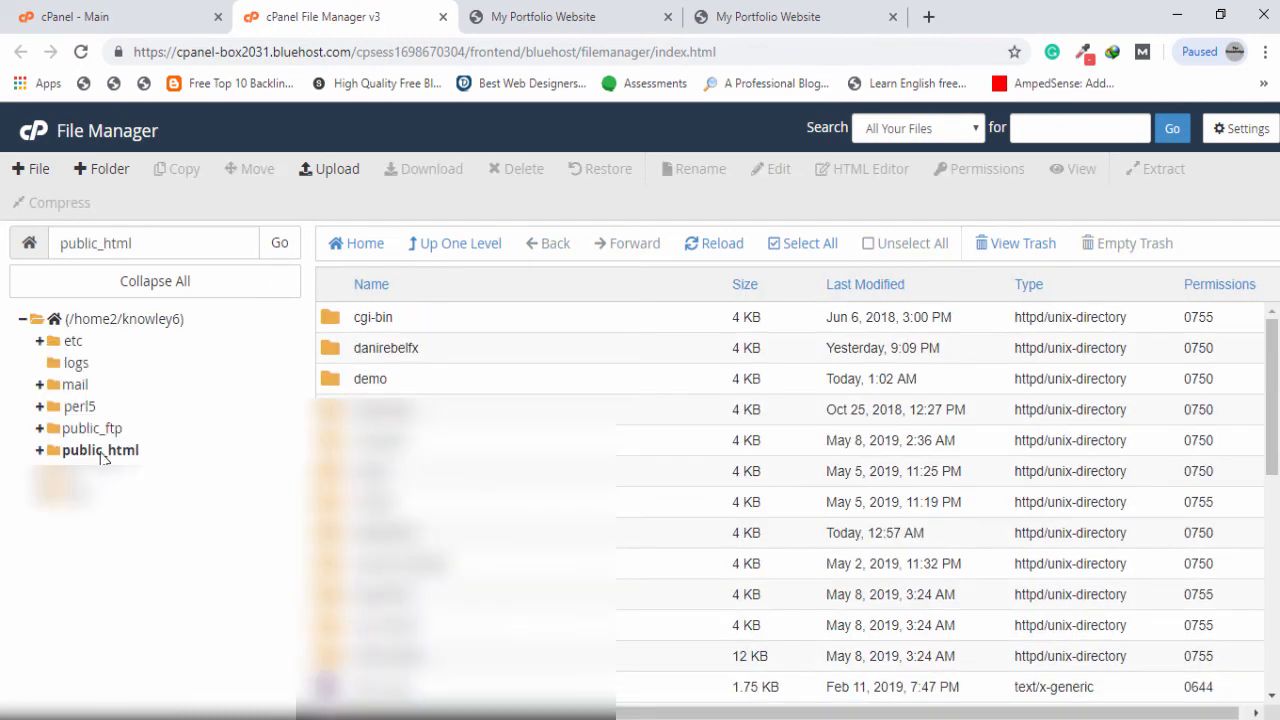
{"action": "left_click", "coordinate": [112, 455]}
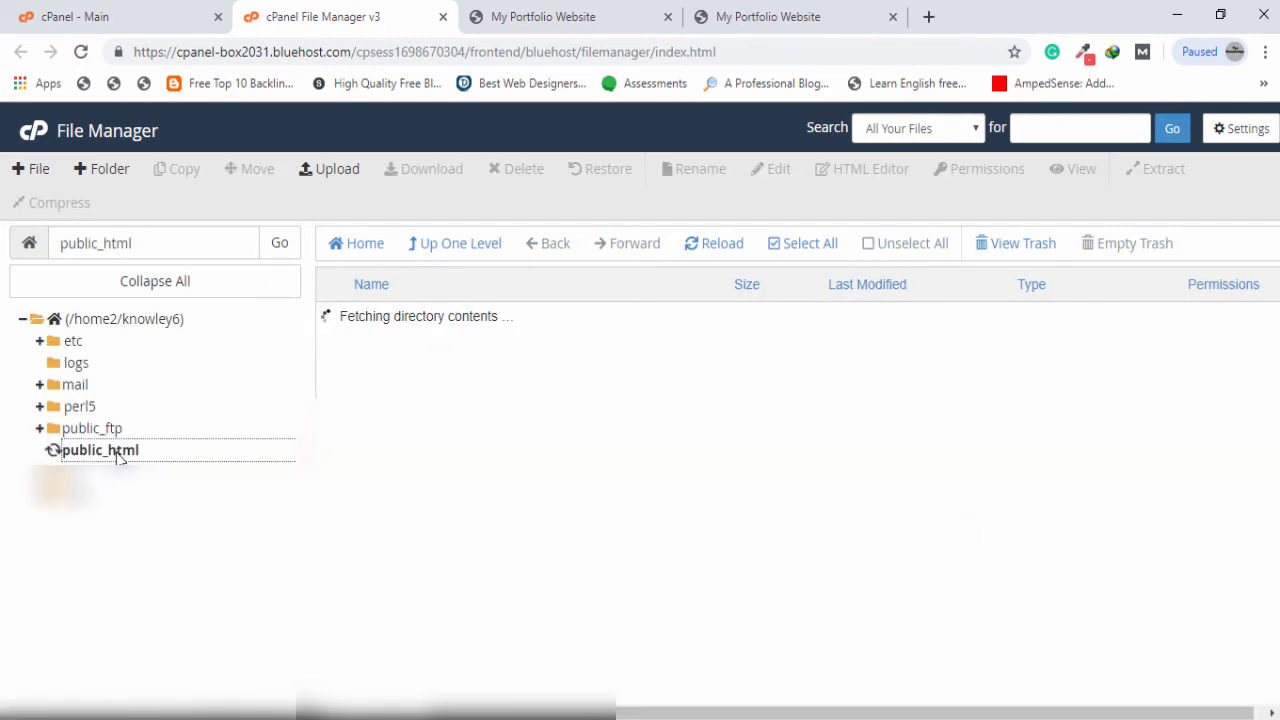